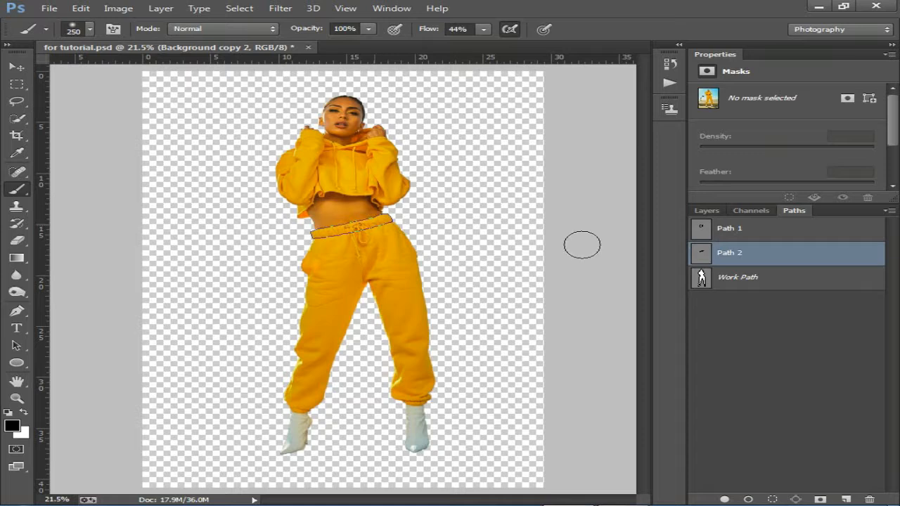
Load Path 1 as a selection and duplicate the upper masked figure layer.
click(733, 232)
click(711, 212)
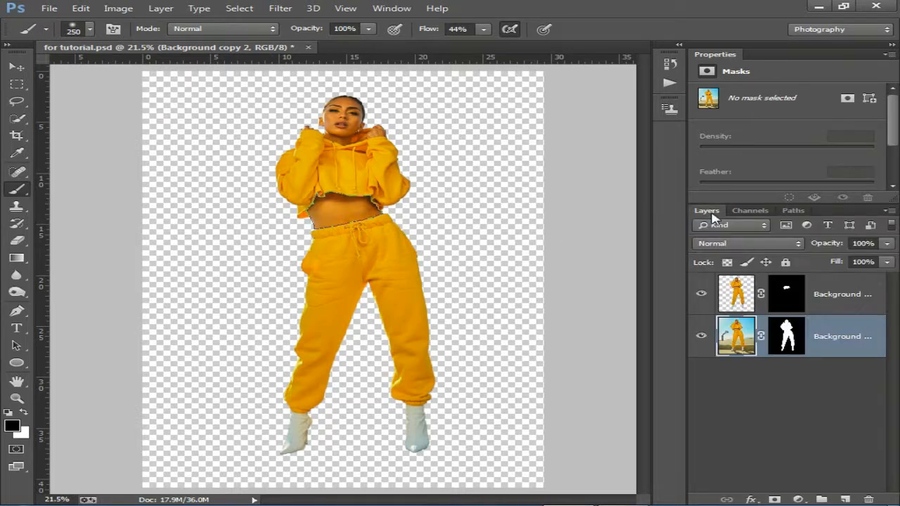
click(849, 302)
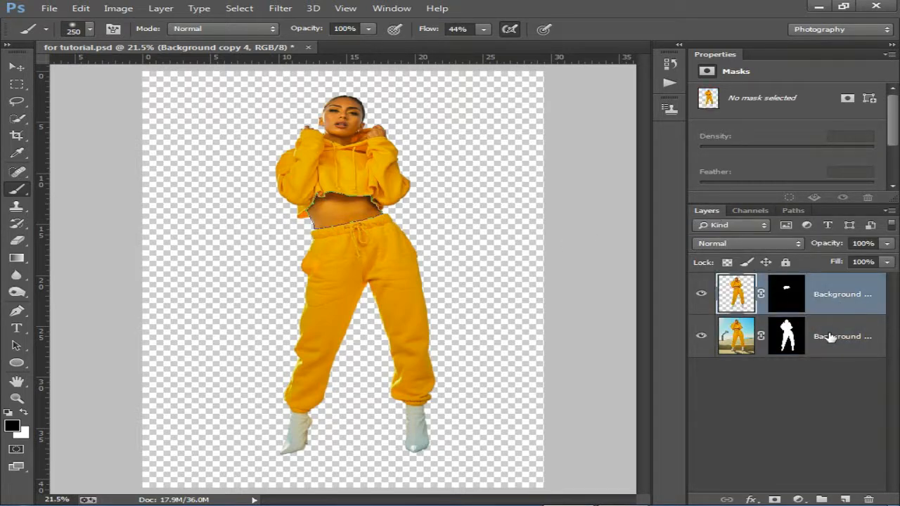
key(ctrl+j)
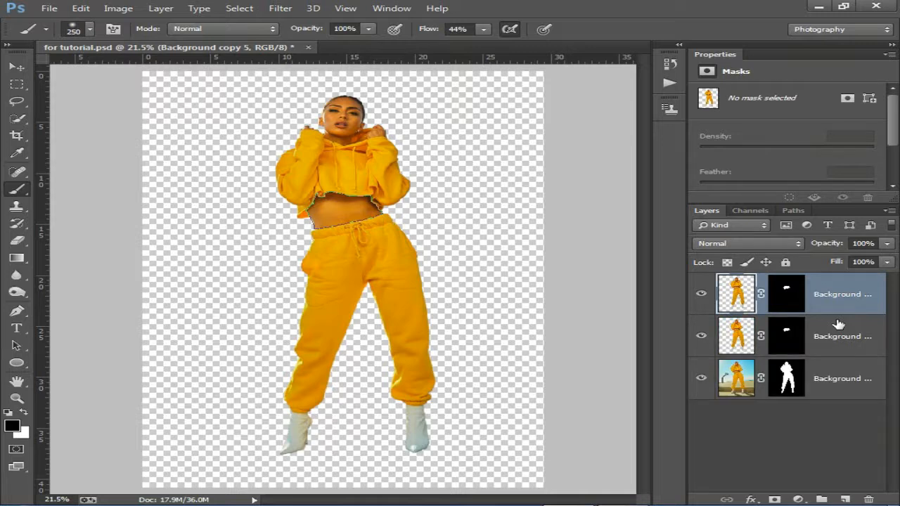
Apply the layer mask on the topmost midriff layer, Background copy 5, and hide the original photo layer.
click(835, 336)
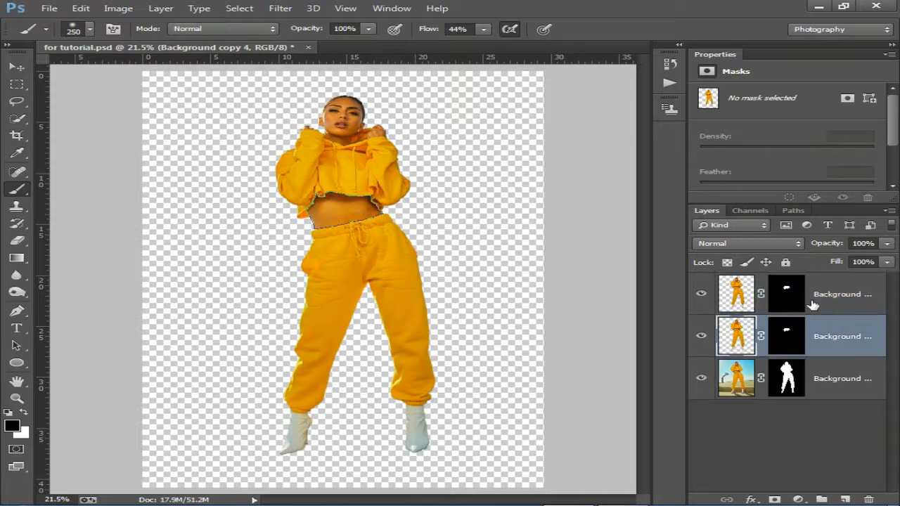
click(794, 295)
right_click(785, 296)
click(754, 338)
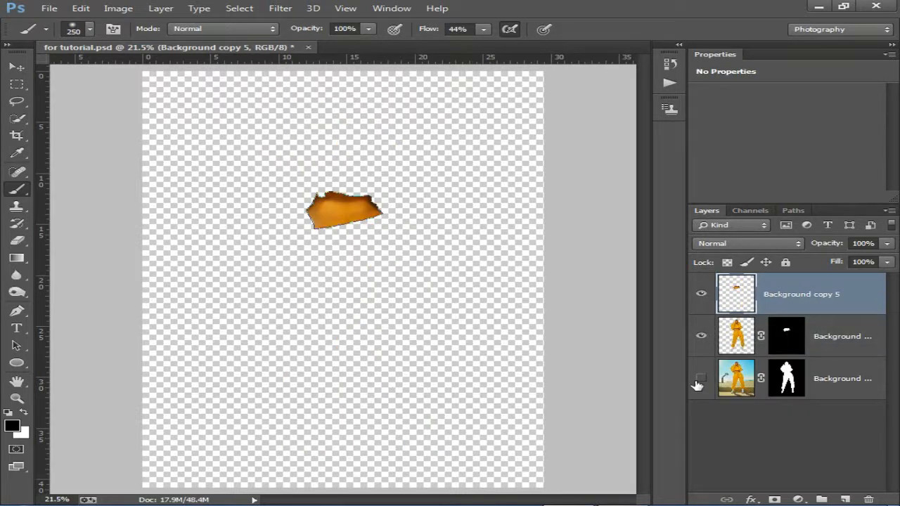
Invert the mask of Background copy 4 to cut out the midriff, and hide Background copy 5.
click(794, 337)
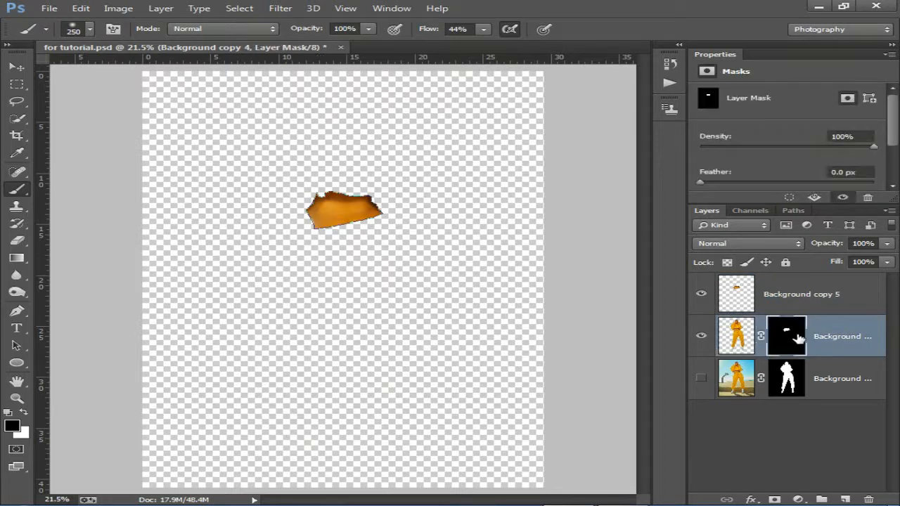
key(ctrl+i)
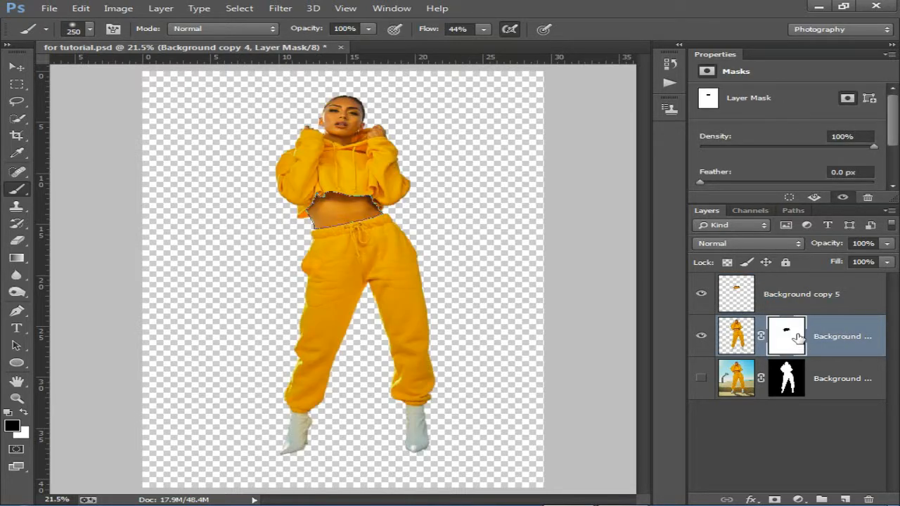
click(774, 298)
click(701, 295)
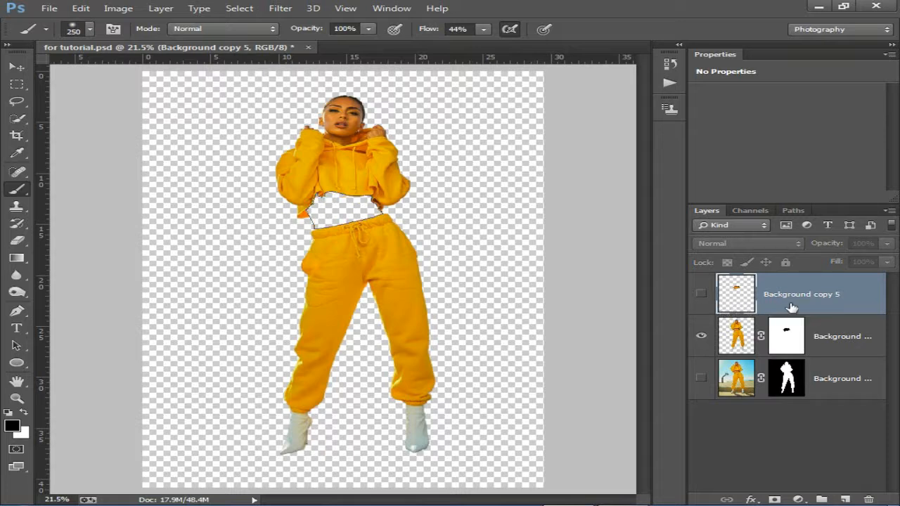
Clear the selection and delete the separated midriff layer, Background copy 5.
click(849, 334)
click(724, 296)
click(701, 296)
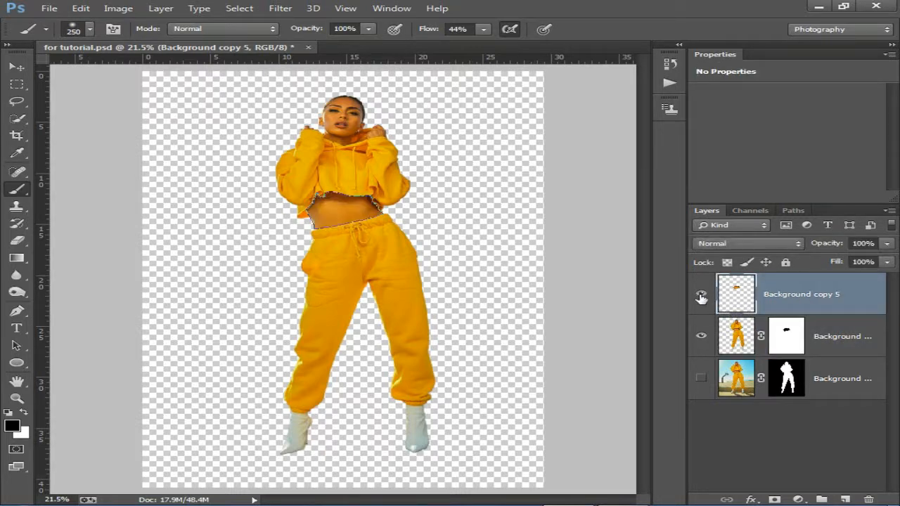
click(701, 297)
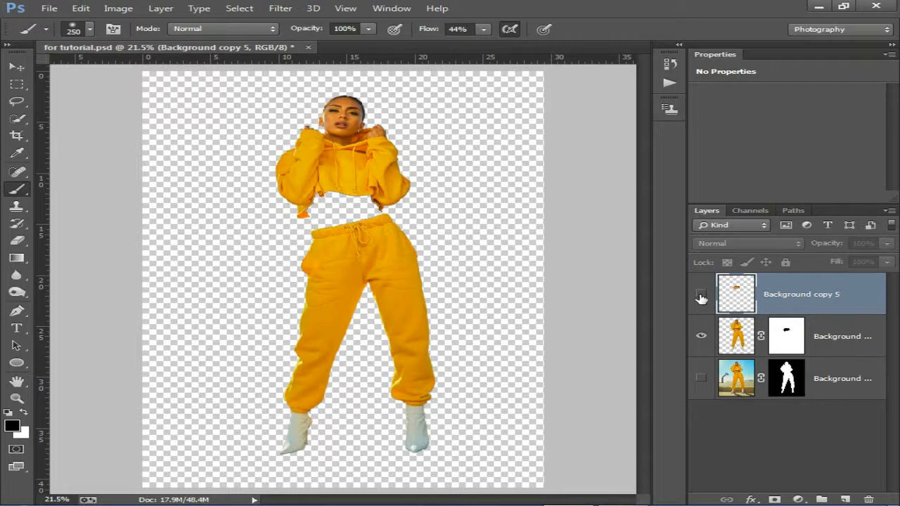
key(ctrl+d)
drag(811, 310, 869, 498)
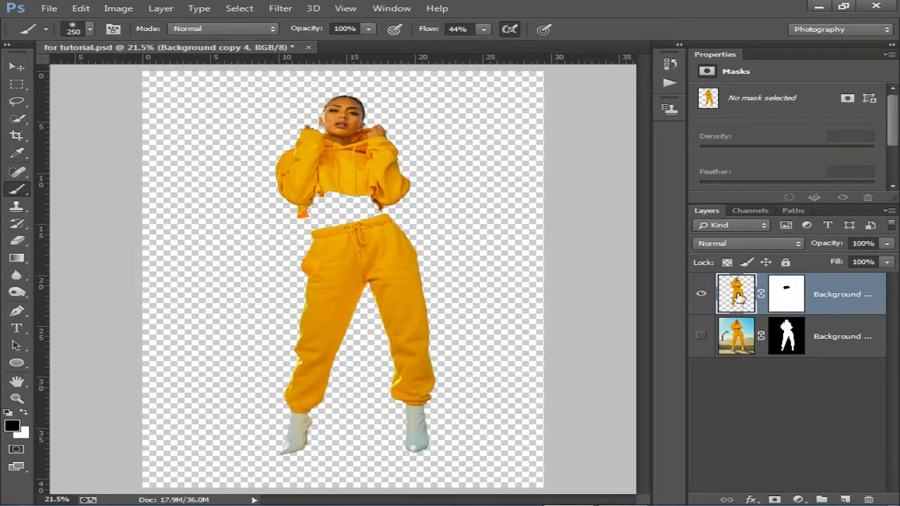
Load Path 2 as a selection and copy the trousers' waistband from Background copy 4 to a new layer.
click(792, 211)
click(742, 255)
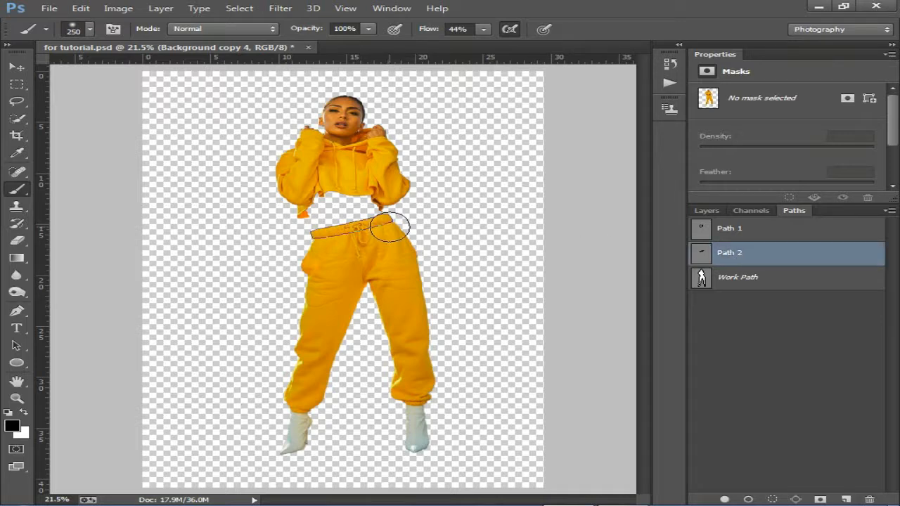
scroll(386, 228, up, 2)
click(715, 215)
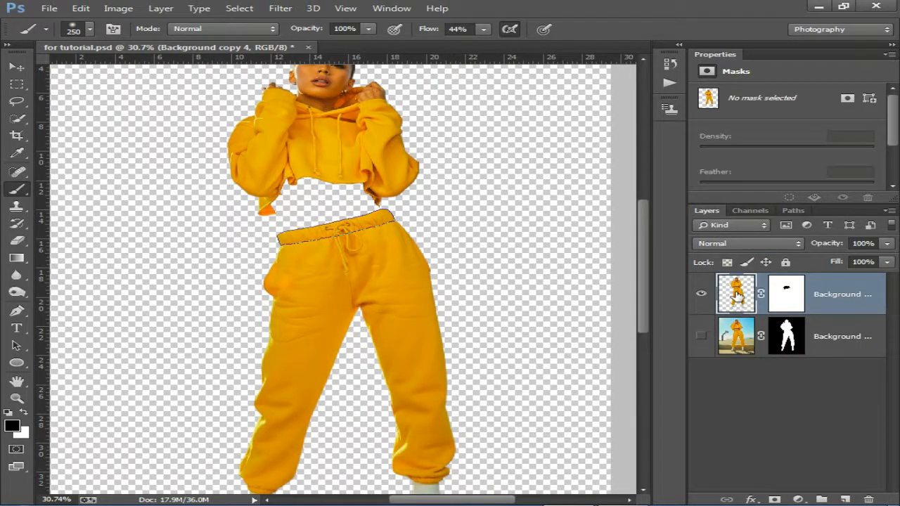
key(ctrl+Return)
scroll(538, 257, up, 1)
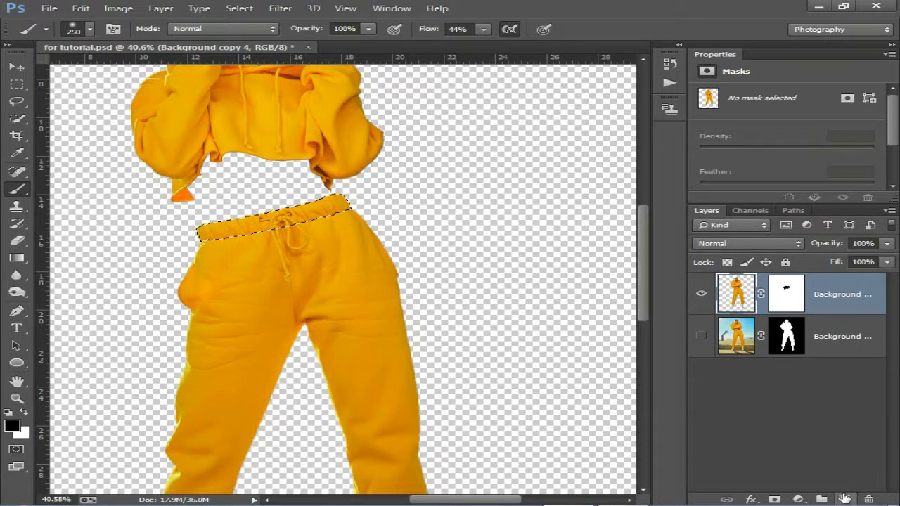
key(ctrl+j)
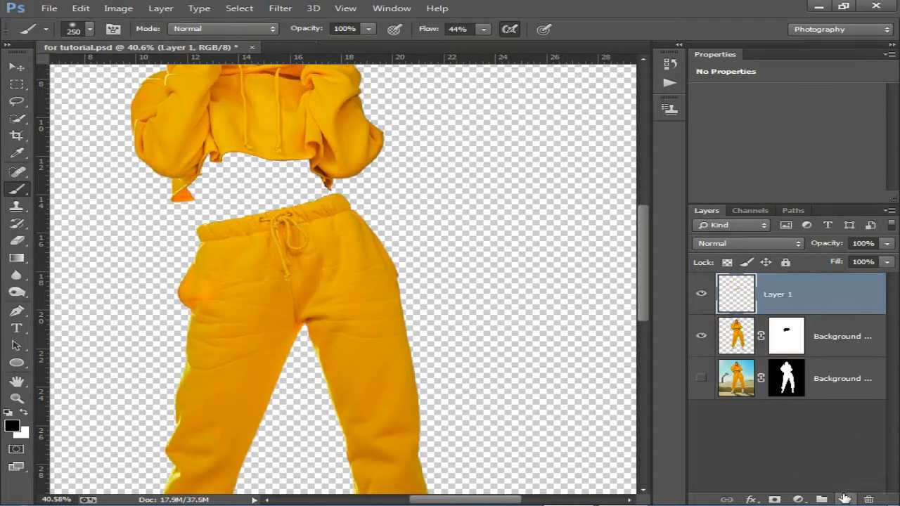
Move the copied waistband on Layer 1 up into the gap above the original waistband.
click(702, 295)
click(701, 295)
click(17, 66)
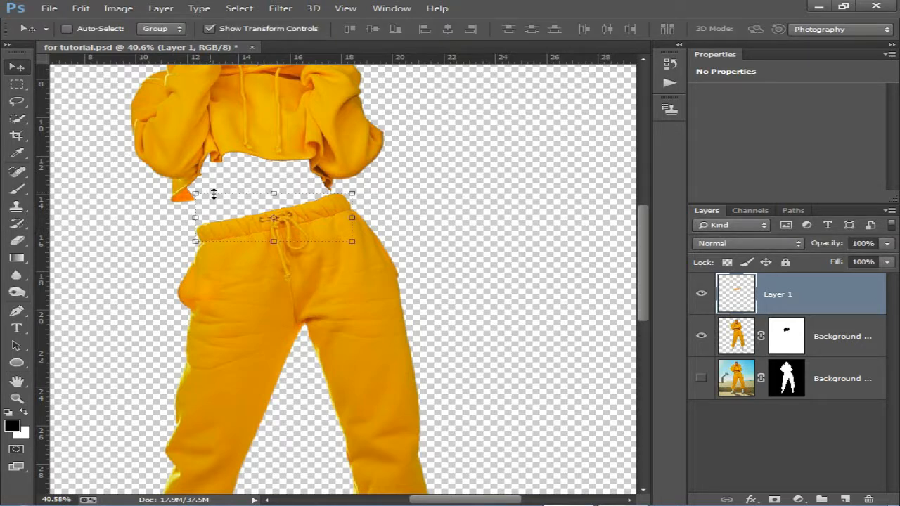
drag(310, 215, 301, 201)
Remove the metal eyelets from the copied waistband using the Spot Healing Brush at sizes 30 and 20.
scroll(301, 201, up, 5)
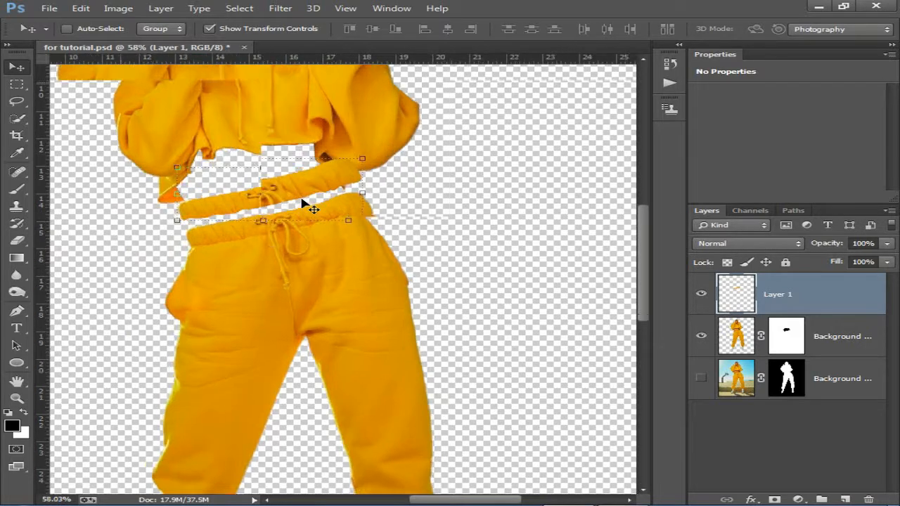
scroll(387, 241, up, 3)
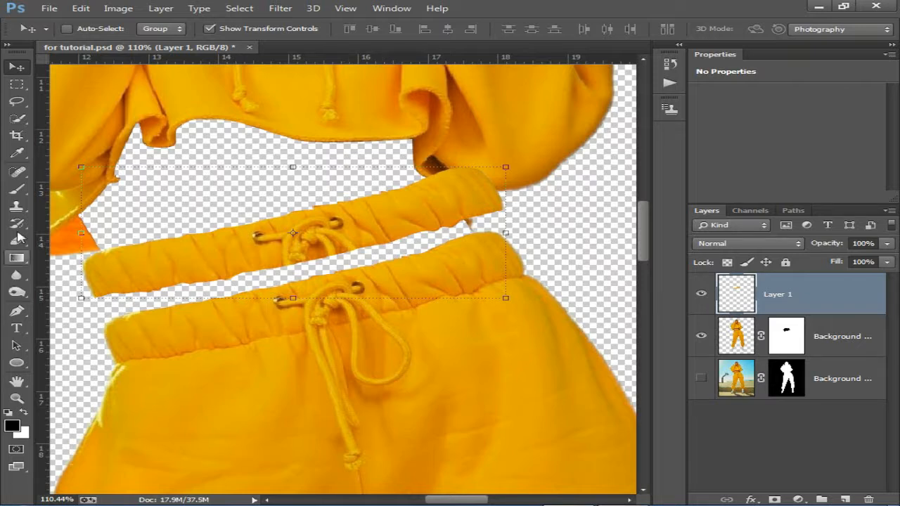
click(17, 175)
scroll(204, 255, up, 3)
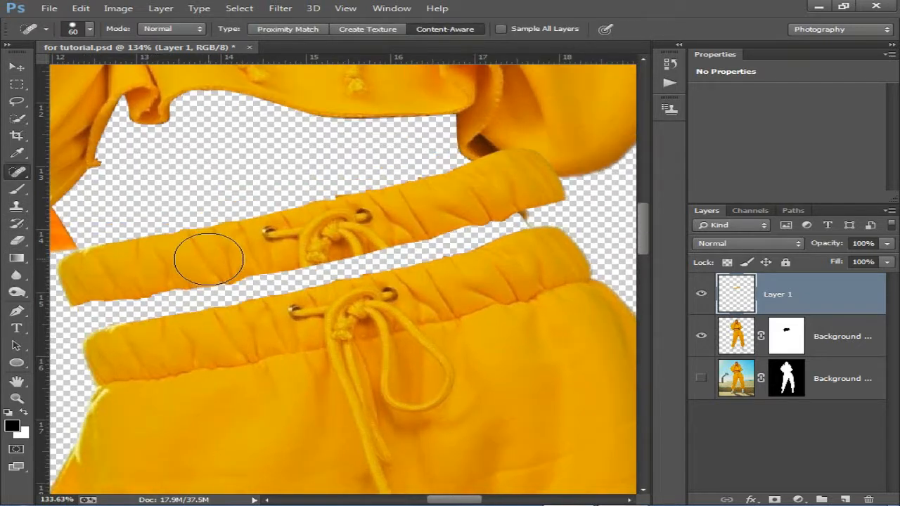
key(bracketleft)
key(bracketleft)
key(bracketleft)
key(bracketleft)
key(bracketleft)
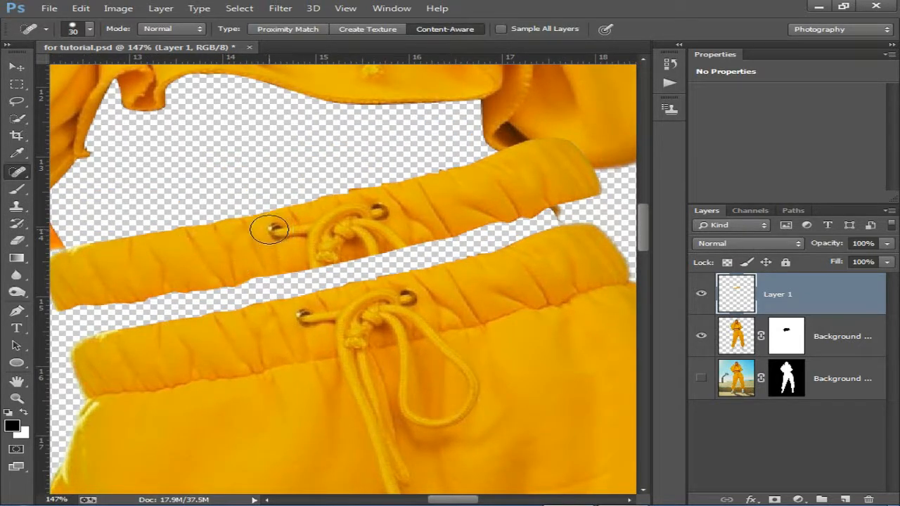
click(281, 235)
key(bracketleft)
key(bracketleft)
click(383, 216)
click(383, 208)
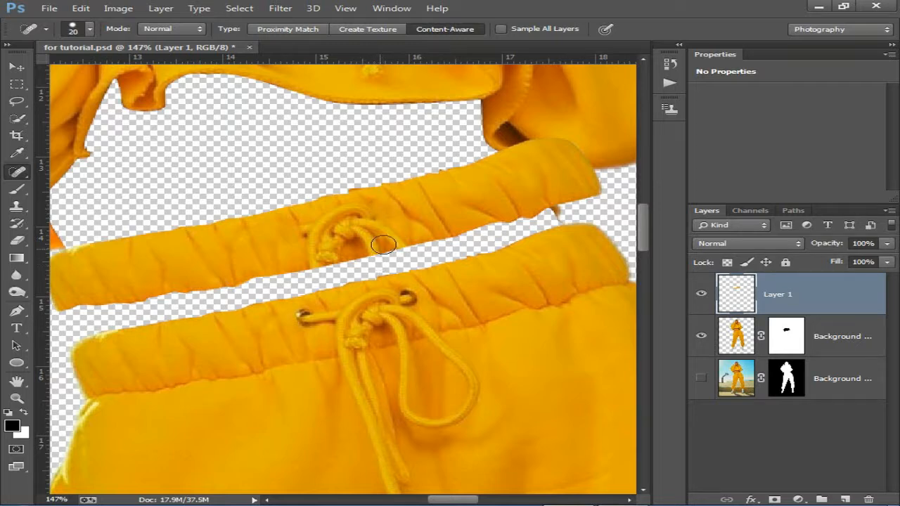
click(395, 241)
Patch out the remaining drawstring knot and loops on the copied waistband with clean fabric from the same band.
right_click(24, 180)
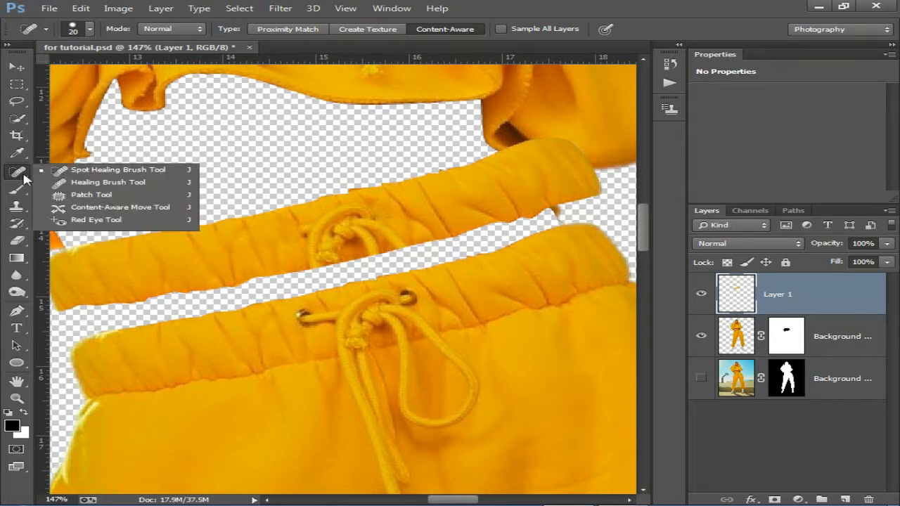
click(81, 195)
scroll(362, 239, up, 2)
scroll(364, 240, up, 3)
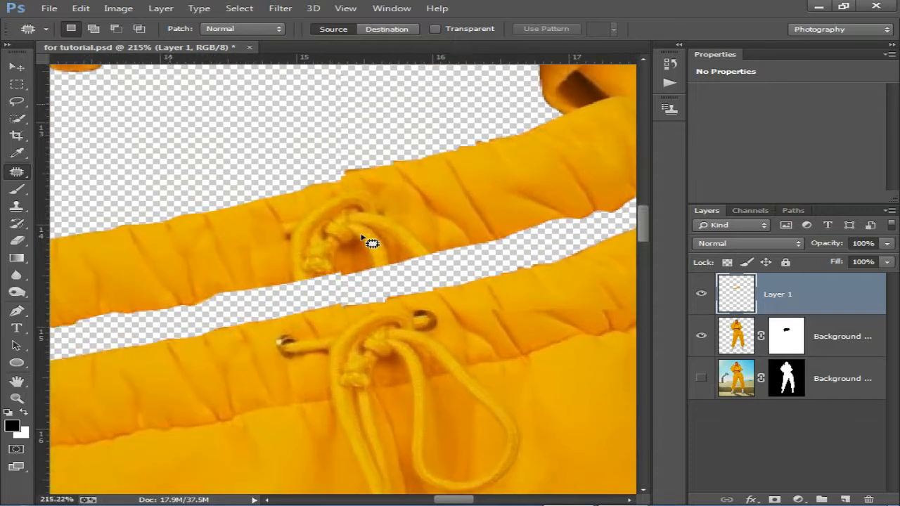
mouse_move(260, 208)
mouse_down()
mouse_move(261, 266)
mouse_move(277, 284)
mouse_move(294, 293)
mouse_move(346, 277)
mouse_move(335, 221)
mouse_move(293, 206)
mouse_move(263, 206)
mouse_move(207, 243)
mouse_move(177, 229)
mouse_up()
key(ctrl+d)
mouse_move(284, 271)
mouse_down()
mouse_move(259, 284)
mouse_move(272, 302)
mouse_move(318, 290)
mouse_move(281, 279)
mouse_up()
mouse_move(285, 290)
mouse_down()
mouse_move(217, 302)
mouse_move(225, 256)
mouse_up()
key(ctrl+d)
mouse_move(336, 189)
mouse_down()
mouse_move(269, 222)
mouse_move(332, 223)
mouse_move(292, 207)
mouse_move(301, 182)
mouse_move(324, 225)
mouse_move(372, 251)
mouse_move(402, 200)
mouse_move(379, 180)
mouse_move(334, 204)
mouse_up()
drag(338, 205, 436, 197)
key(ctrl+d)
mouse_move(360, 232)
mouse_down()
mouse_move(382, 277)
mouse_move(456, 251)
mouse_move(421, 226)
mouse_move(395, 247)
mouse_move(485, 217)
mouse_up()
key(ctrl+d)
Warp the copied waistband on Layer 1, pulling its corners towards the ends of the original waistband.
key(ctrl+0)
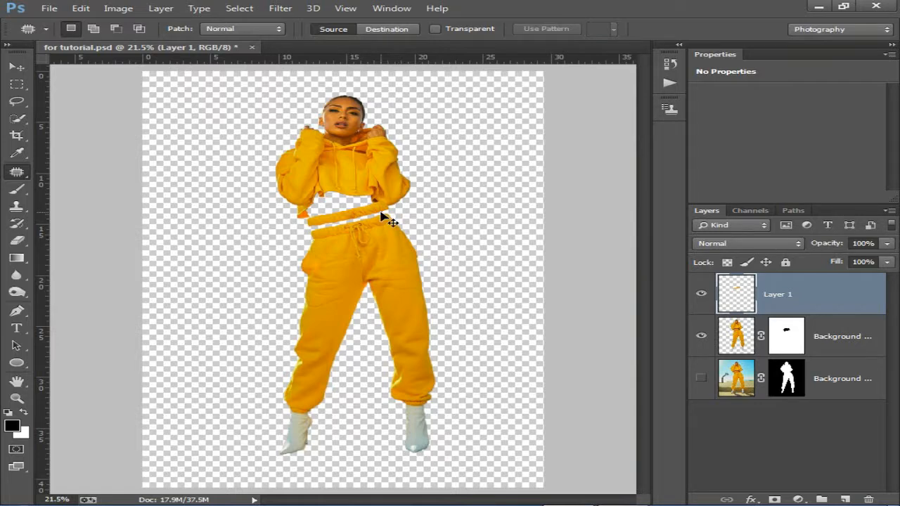
key(ctrl+plus)
key(ctrl+plus)
key(ctrl+plus)
drag(419, 204, 417, 283)
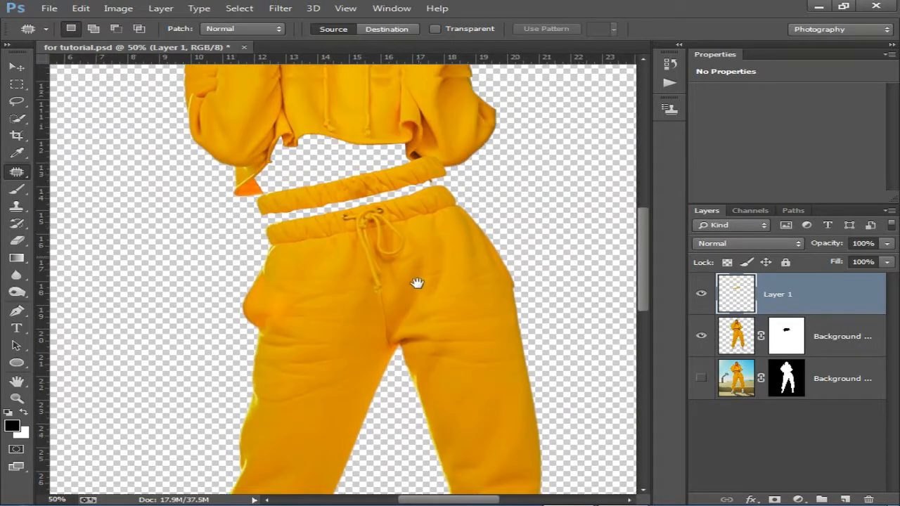
key(v)
key(ctrl+plus)
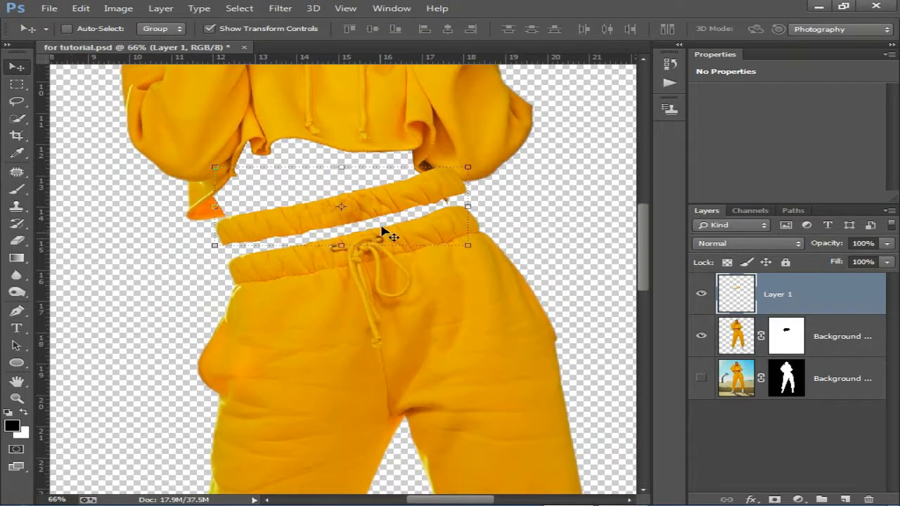
key(ctrl+t)
right_click(386, 197)
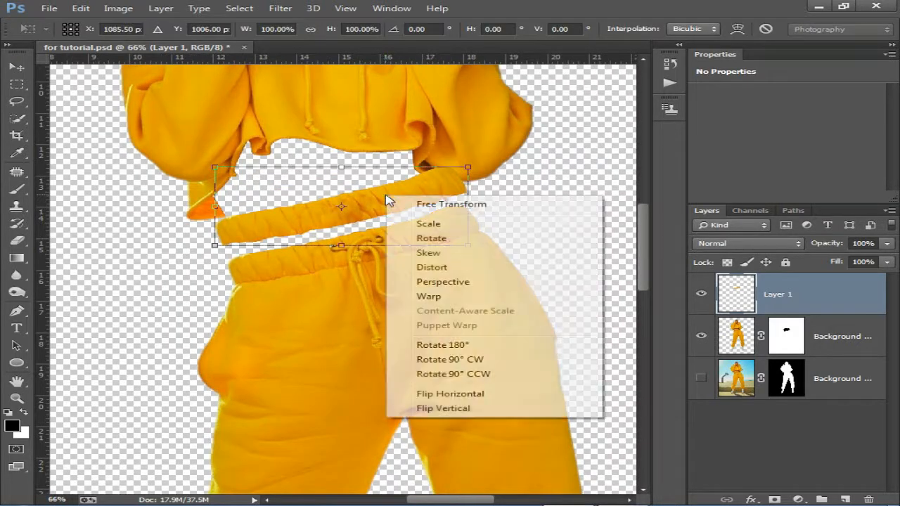
click(453, 301)
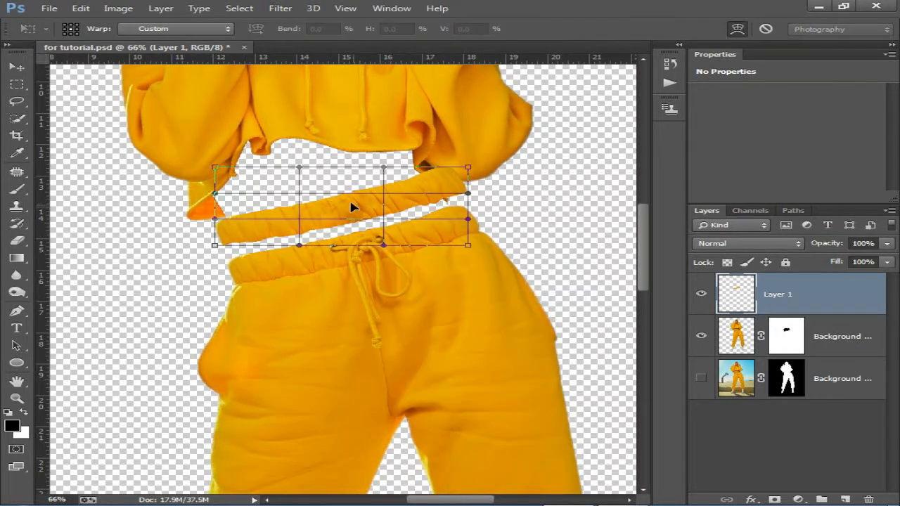
drag(215, 245, 226, 263)
drag(219, 172, 230, 245)
drag(464, 170, 457, 209)
Refine the warp so the copied waistband curves as the back rim of the trousers, and apply it.
mouse_move(342, 217)
mouse_down()
mouse_move(333, 199)
mouse_move(328, 208)
mouse_up()
drag(450, 189, 452, 191)
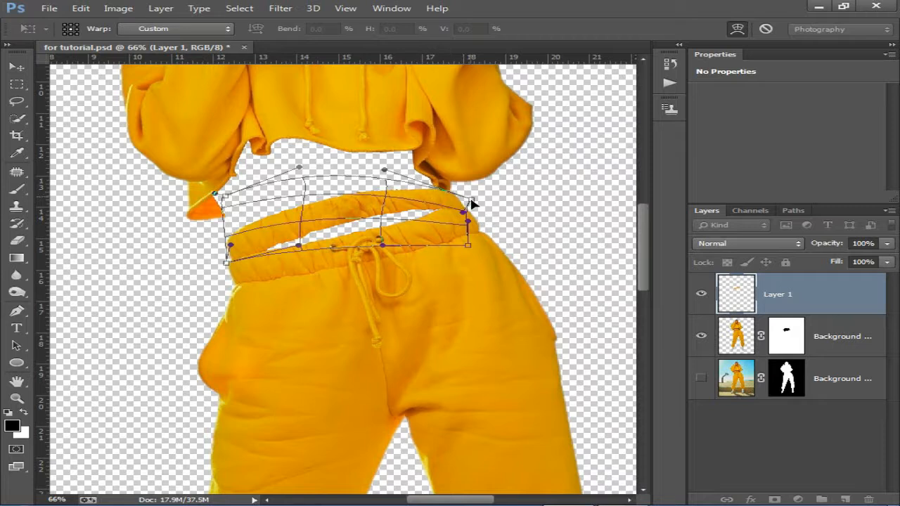
drag(437, 197, 446, 199)
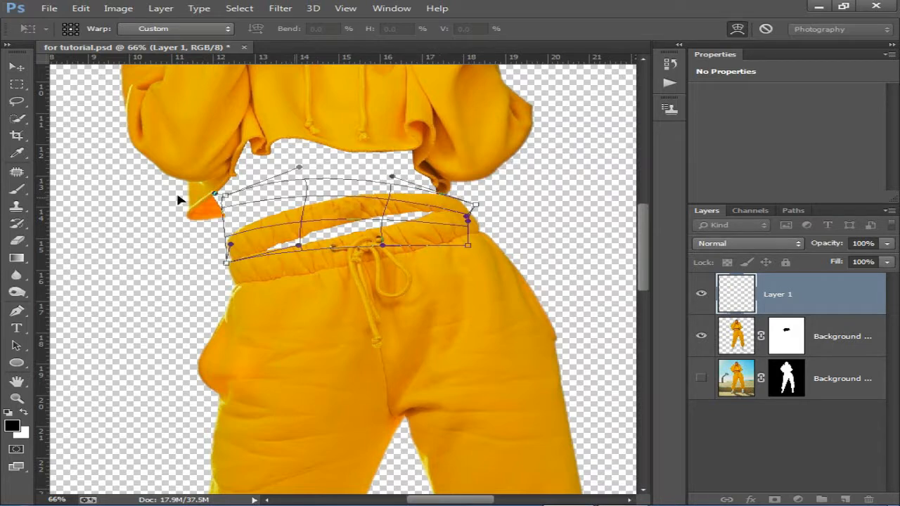
drag(230, 246, 233, 261)
drag(321, 206, 324, 220)
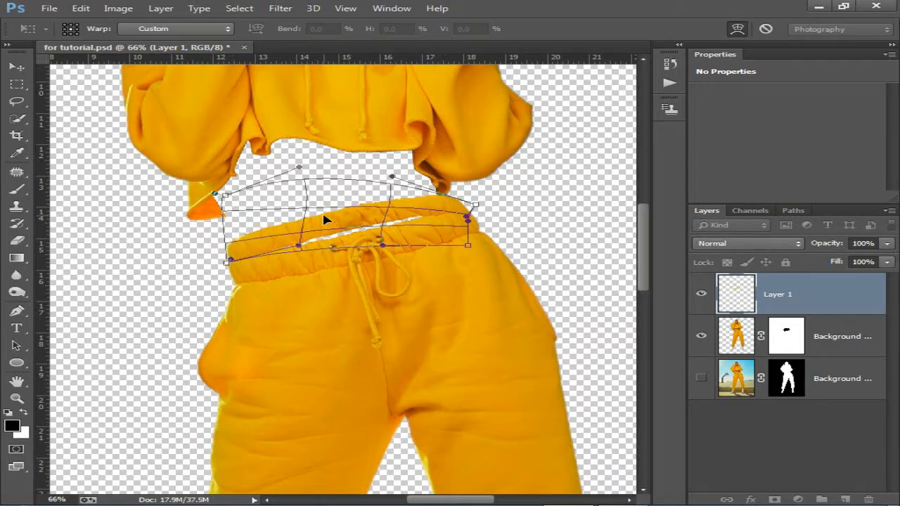
key(Return)
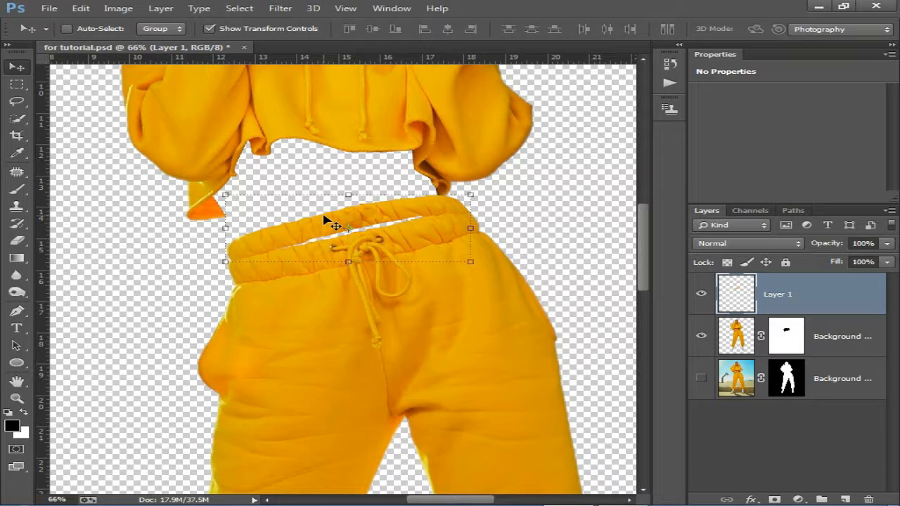
Warp the back waistband slightly more to fit its ends, and place Layer 1 beneath Background copy 4.
click(702, 293)
click(701, 293)
key(ctrl+t)
right_click(397, 227)
click(457, 327)
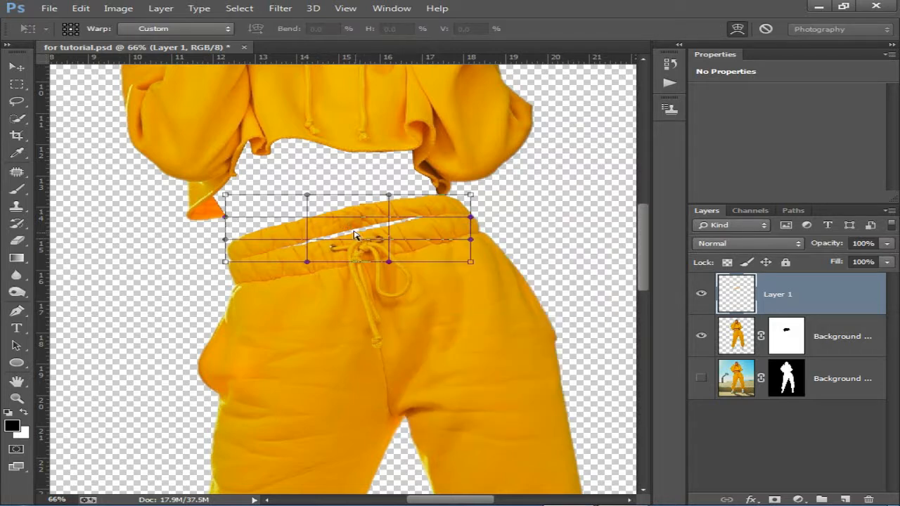
drag(351, 232, 348, 230)
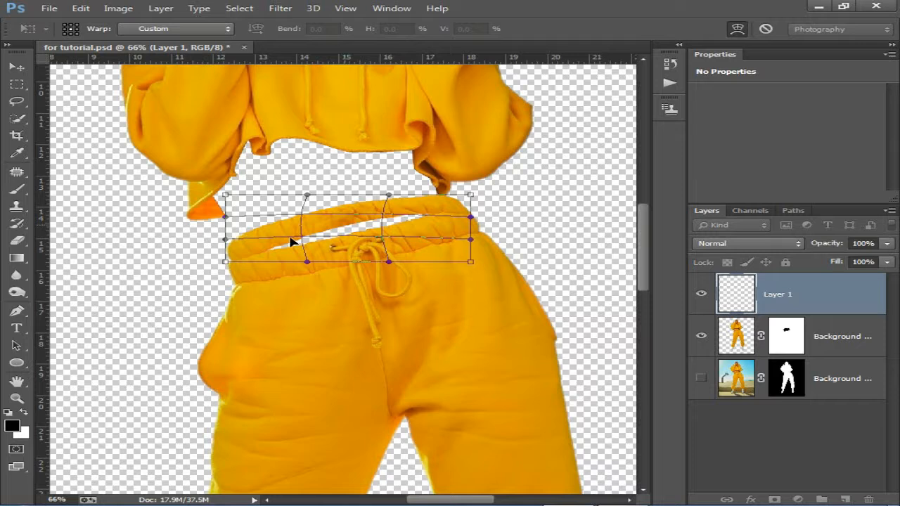
drag(232, 262, 227, 265)
key(Return)
drag(766, 308, 757, 355)
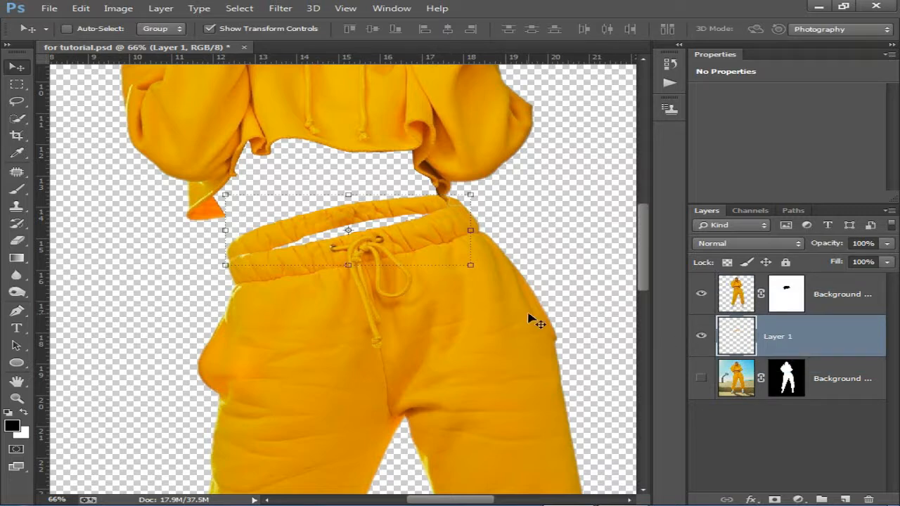
Nudge the back waistband on Layer 1 down and slightly left until its ends fit behind the front waistband.
key(Down)
key(Down)
key(Down)
key(Down)
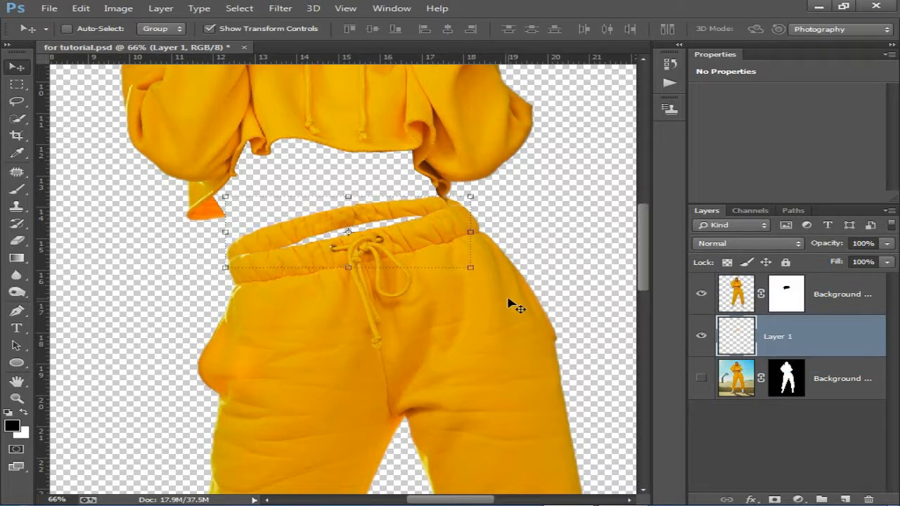
key(Down)
key(Down)
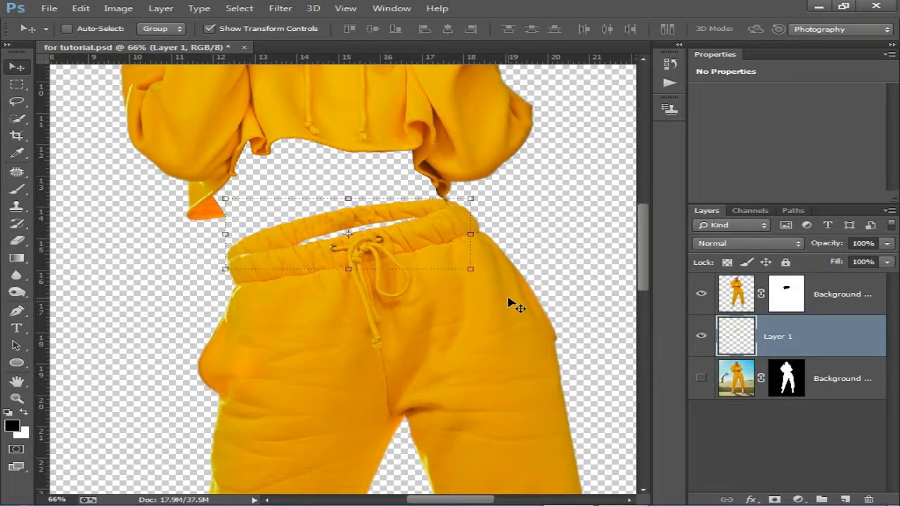
key(Left)
key(Left)
key(Left)
key(Left)
key(Up)
key(Up)
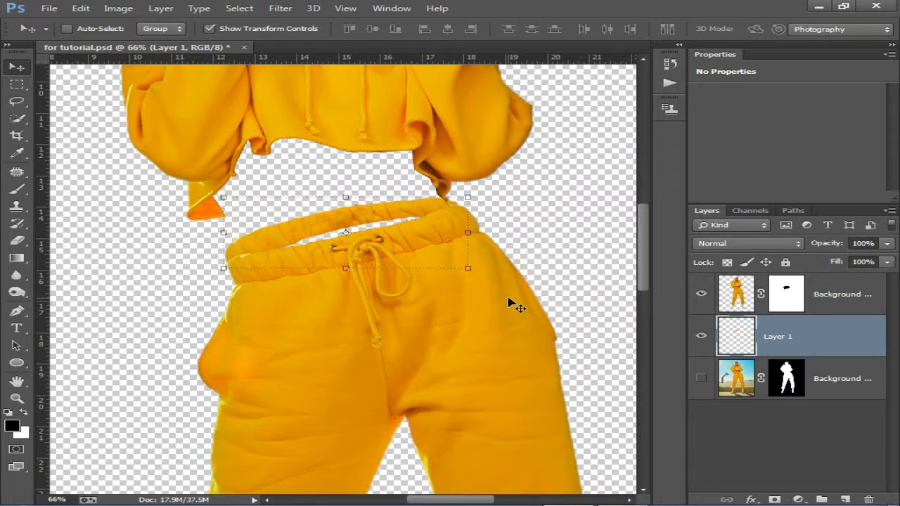
key(Right)
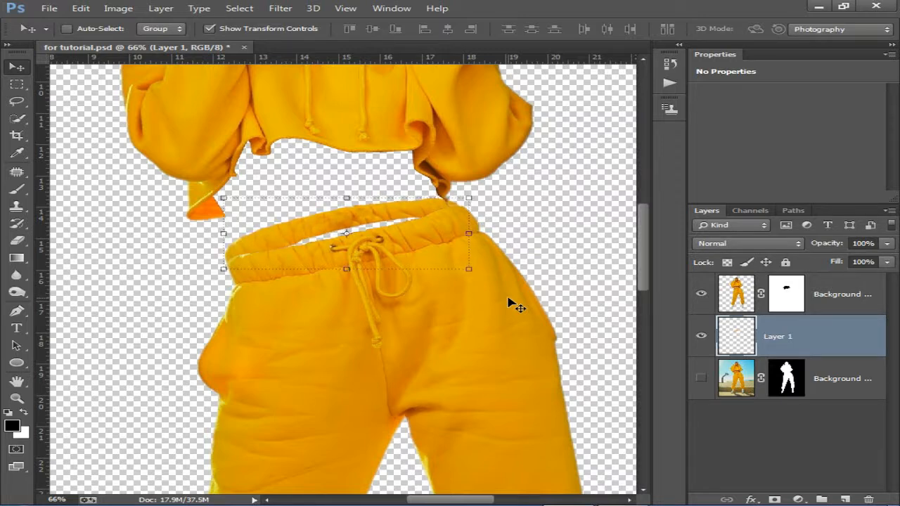
Add a Brightness/Contrast adjustment clipped to Layer 1 and set its brightness to -77 to darken the back waistband.
click(797, 499)
click(753, 262)
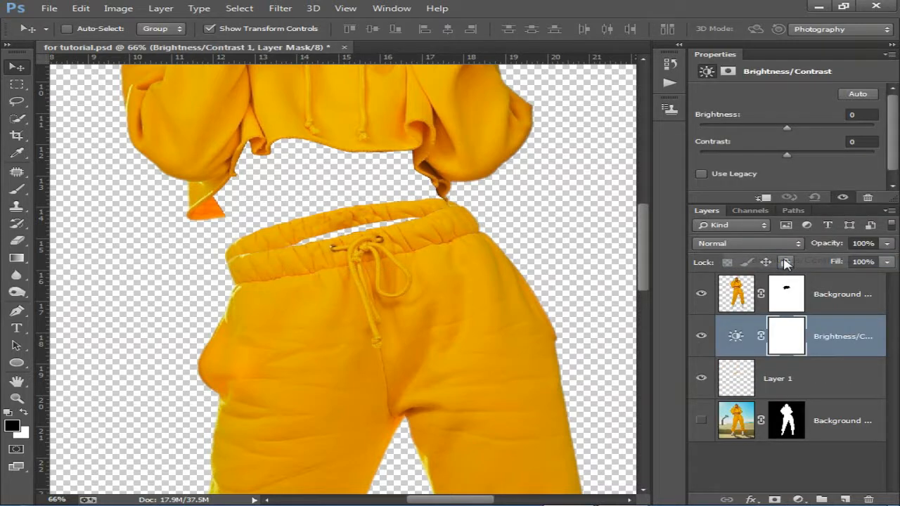
alt+click(738, 352)
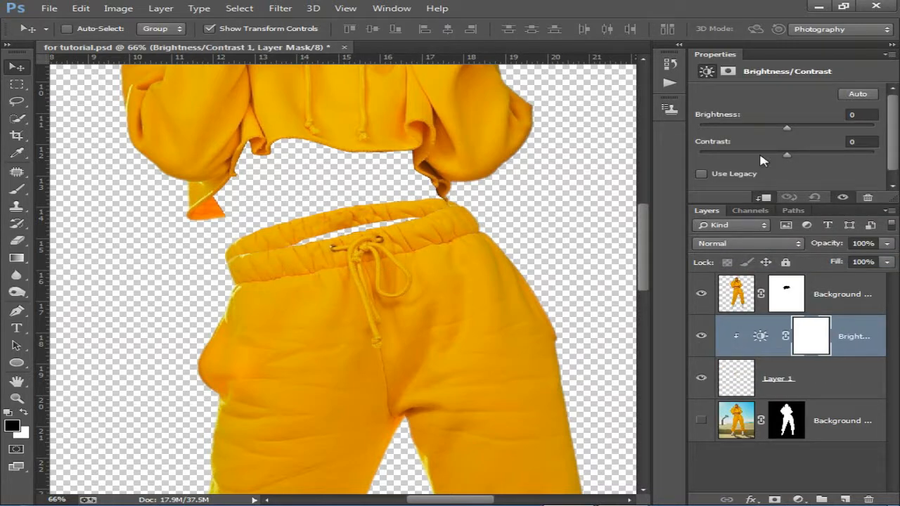
drag(786, 132, 759, 136)
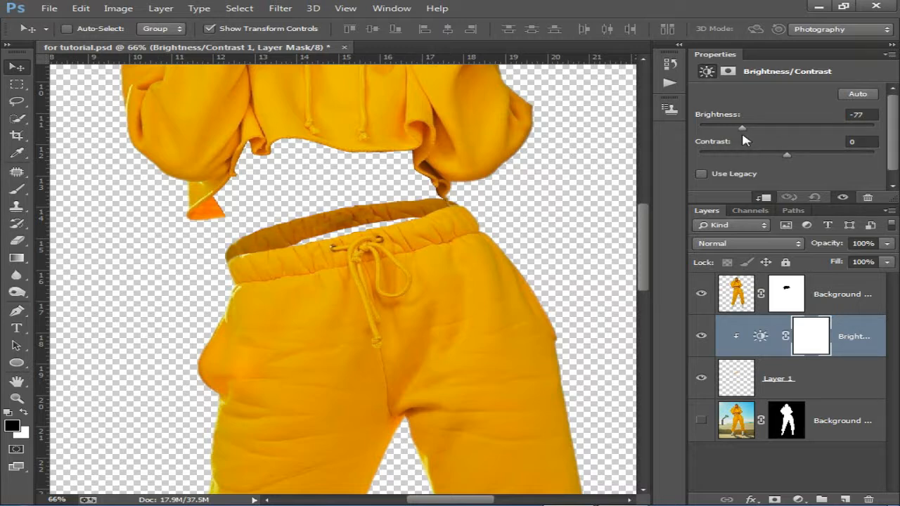
Brush black along the upper rim of the back waistband on the adjustment's mask, reducing the brush size from 250 to 90.
click(17, 188)
click(210, 249)
click(450, 241)
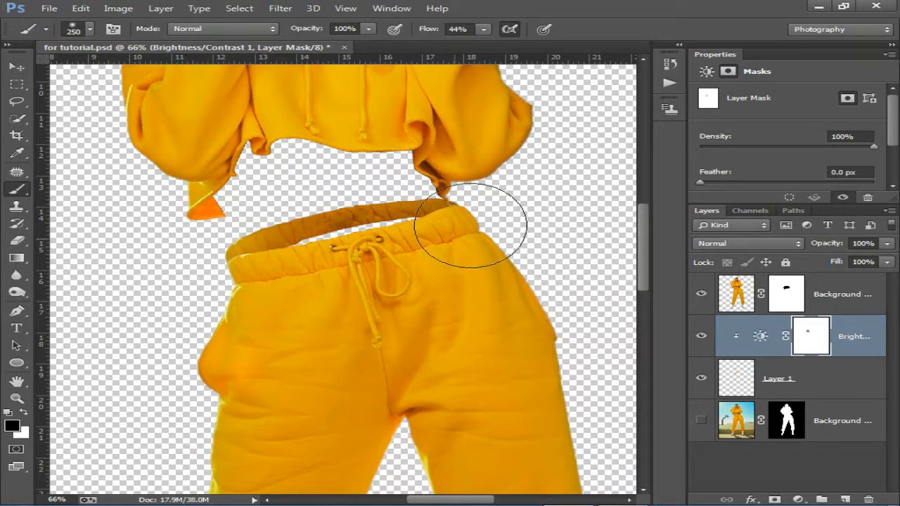
drag(424, 163, 406, 160)
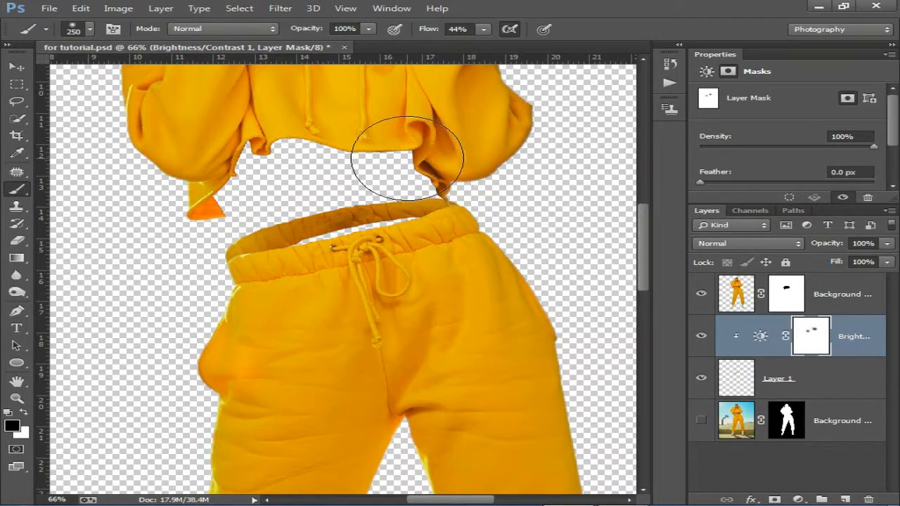
key(bracketleft)
key(bracketleft)
key(bracketleft)
key(bracketleft)
key(bracketleft)
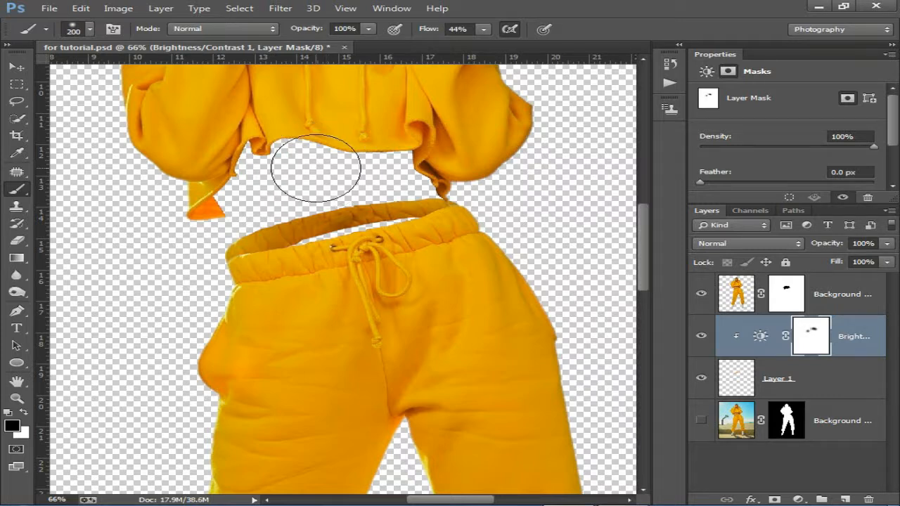
key(bracketleft)
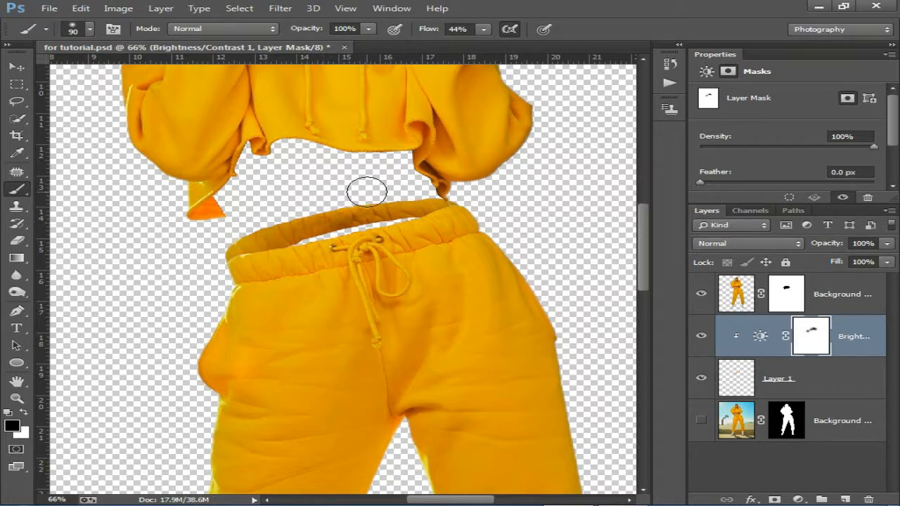
Copy a rectangular patch of fabric from the trousers on Background copy 4 to a new layer and place it beneath Layer 1.
click(801, 378)
click(832, 416)
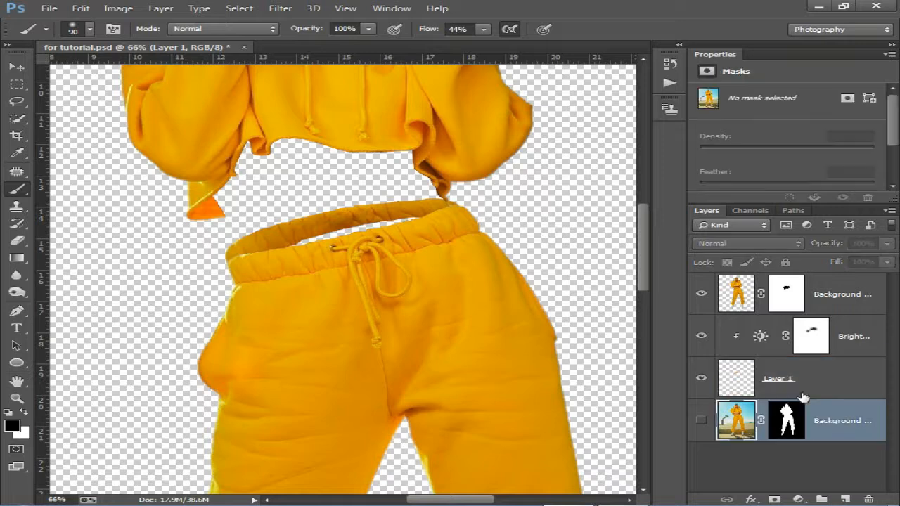
click(734, 296)
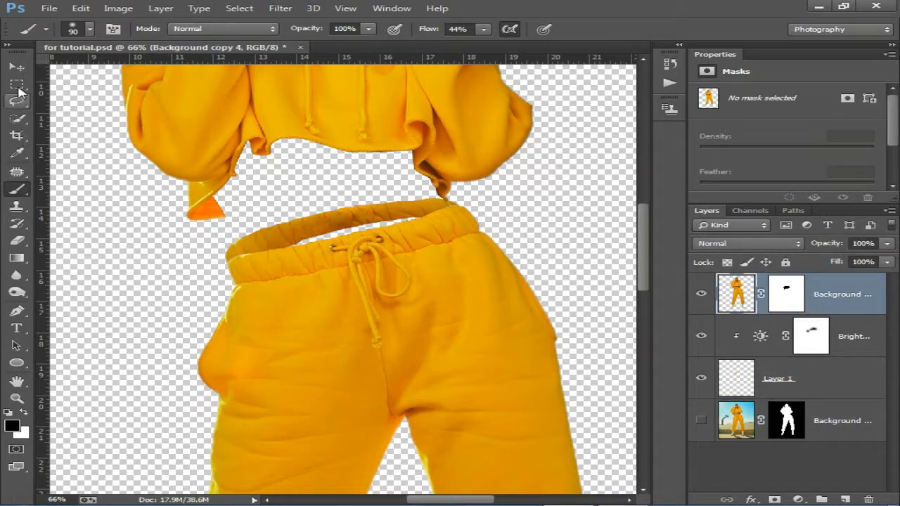
click(17, 84)
drag(244, 318, 364, 378)
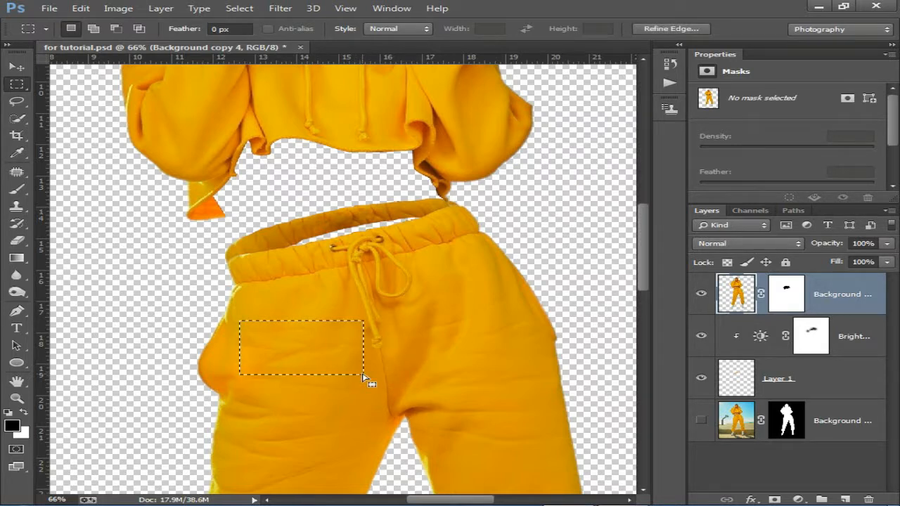
key(ctrl+j)
drag(794, 295, 826, 429)
drag(827, 435, 827, 441)
Move the fabric patch over the waist opening, rotate it to -17.97°, and stretch its width to 151.36%.
click(17, 66)
drag(340, 364, 379, 247)
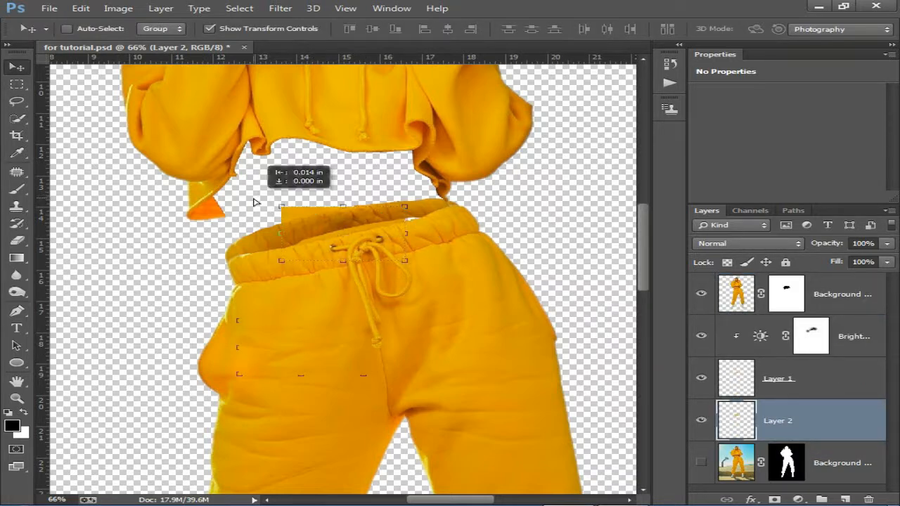
drag(271, 195, 229, 214)
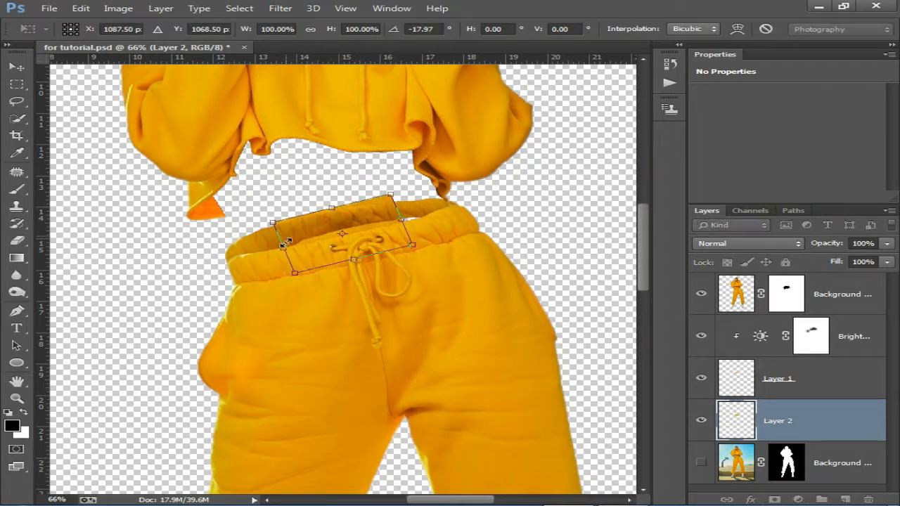
drag(283, 249, 250, 256)
drag(401, 219, 426, 211)
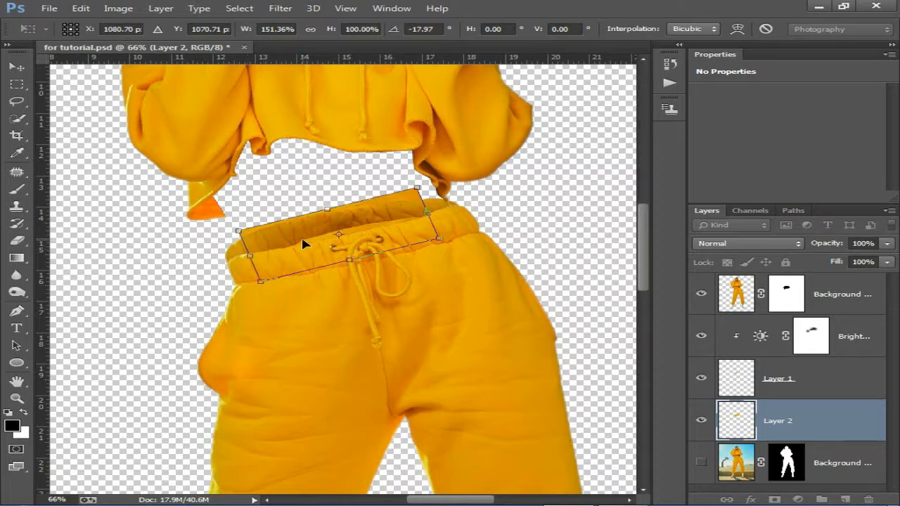
Lower the fabric patch behind the back waistband, widen it slightly to fill the opening, and apply the transform.
key(Down)
key(Down)
key(Down)
key(Down)
key(Down)
key(Down)
key(Down)
key(Down)
key(Down)
key(Down)
key(Down)
key(Down)
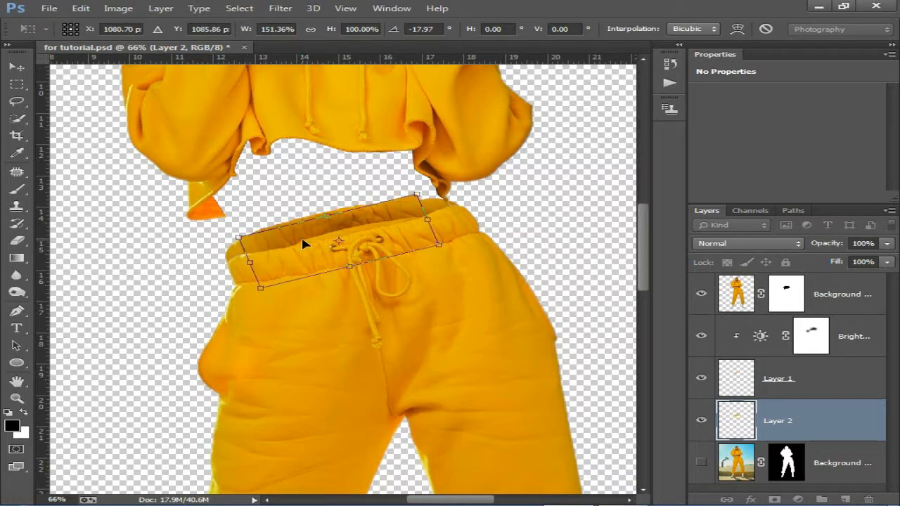
key(Down)
key(Down)
key(Down)
key(Down)
key(Down)
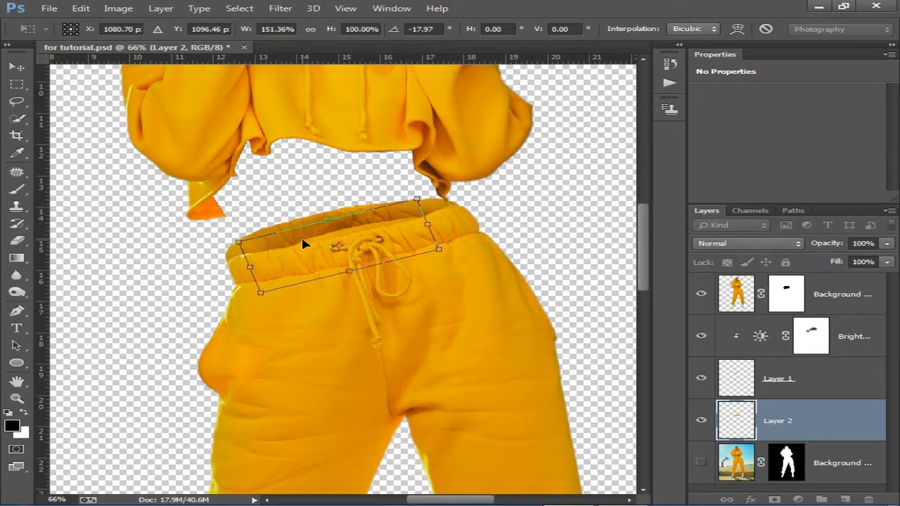
drag(427, 224, 434, 223)
key(Return)
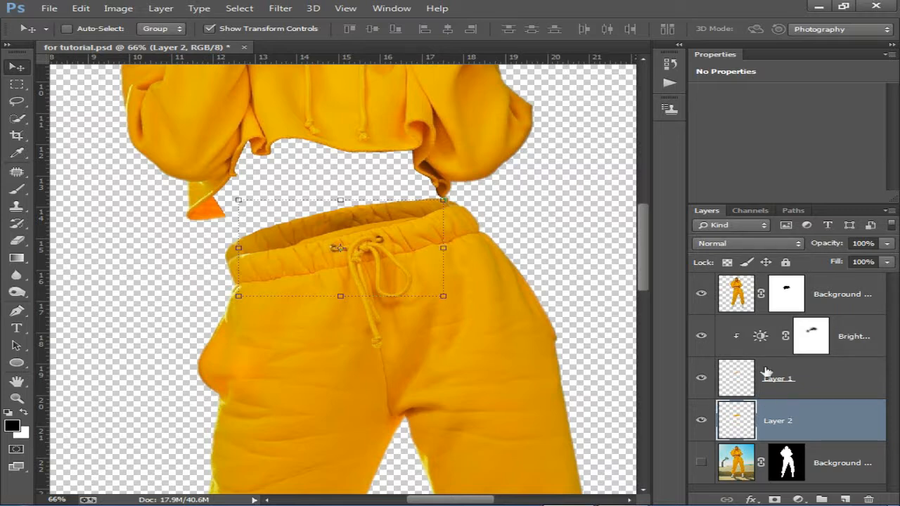
Add a Brightness/Contrast adjustment clipped to Layer 2, with brightness about -86 and contrast 17.
click(798, 499)
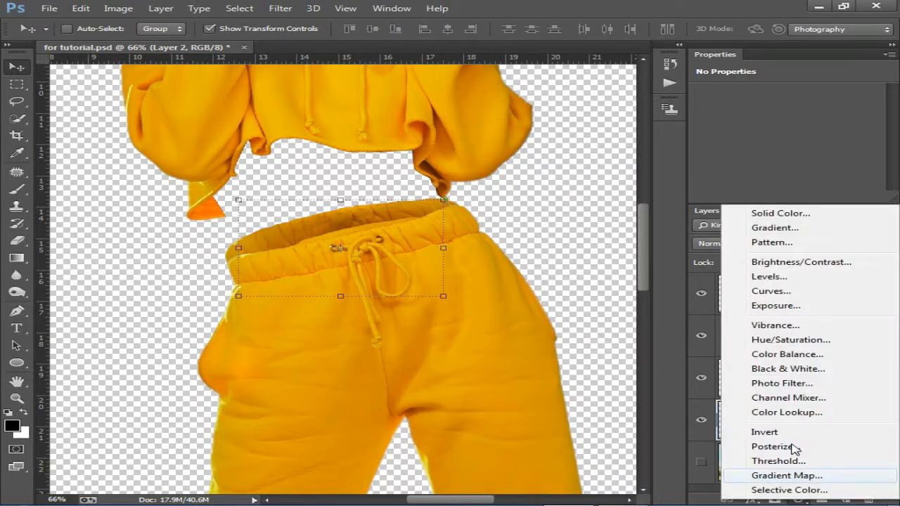
click(787, 262)
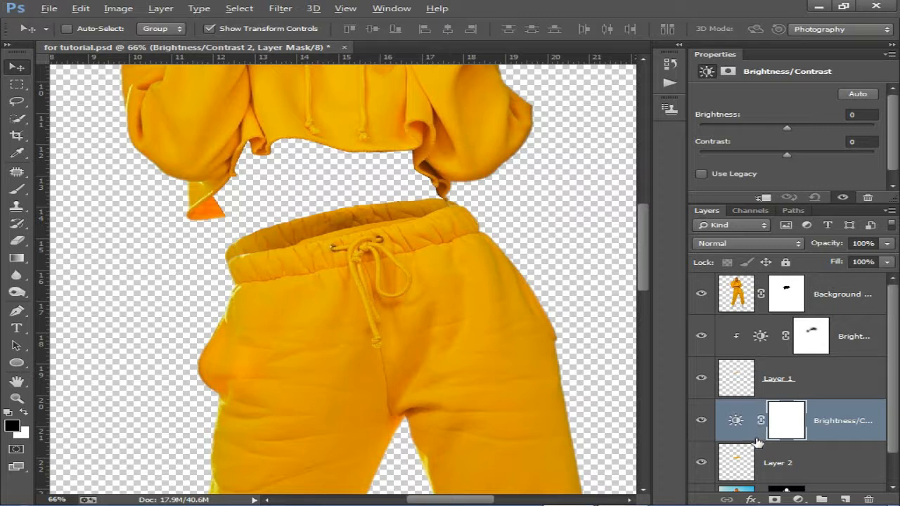
alt+click(750, 440)
drag(785, 128, 725, 143)
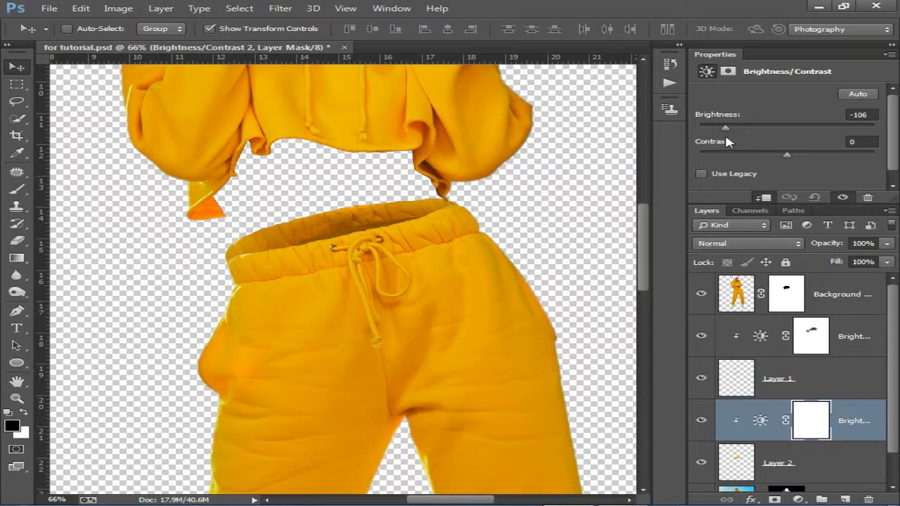
drag(786, 154, 796, 157)
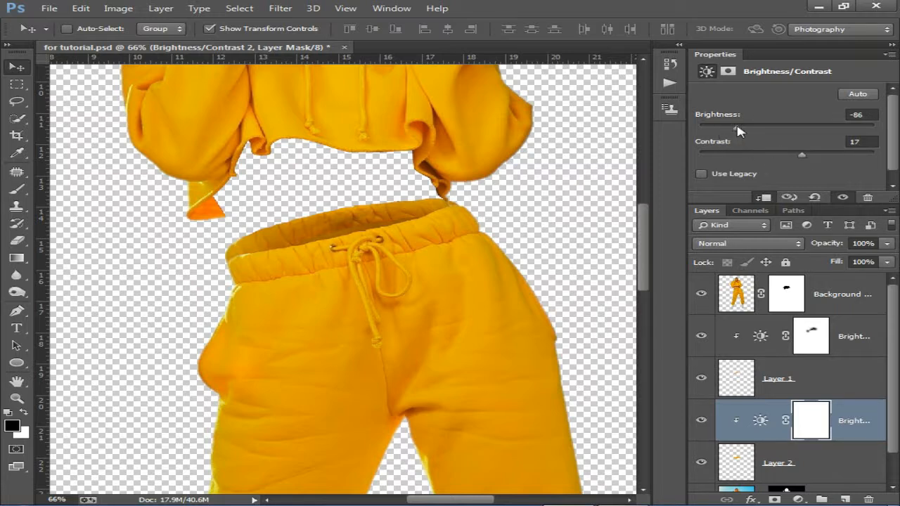
Group Layer 1, Layer 2 and their Brightness/Contrast adjustments, and make Background copy 4 the active layer.
click(811, 464)
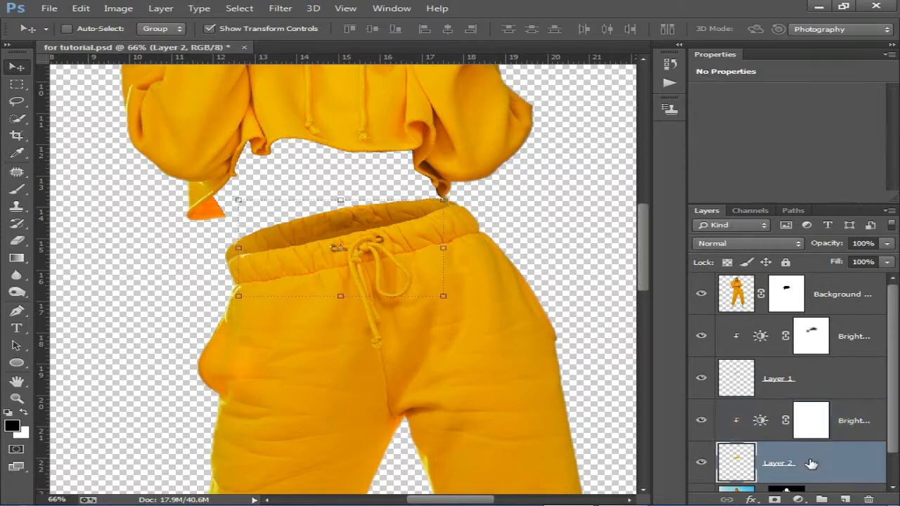
click(843, 343)
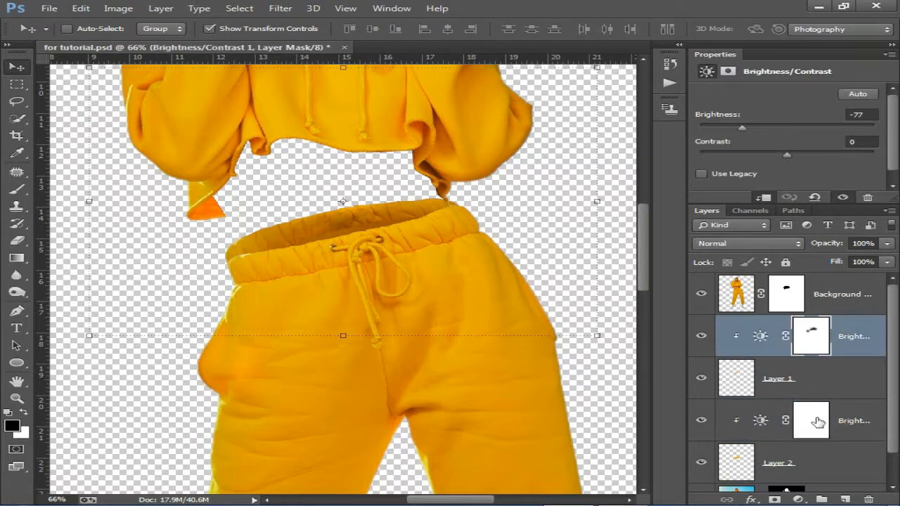
shift+click(805, 462)
key(ctrl+g)
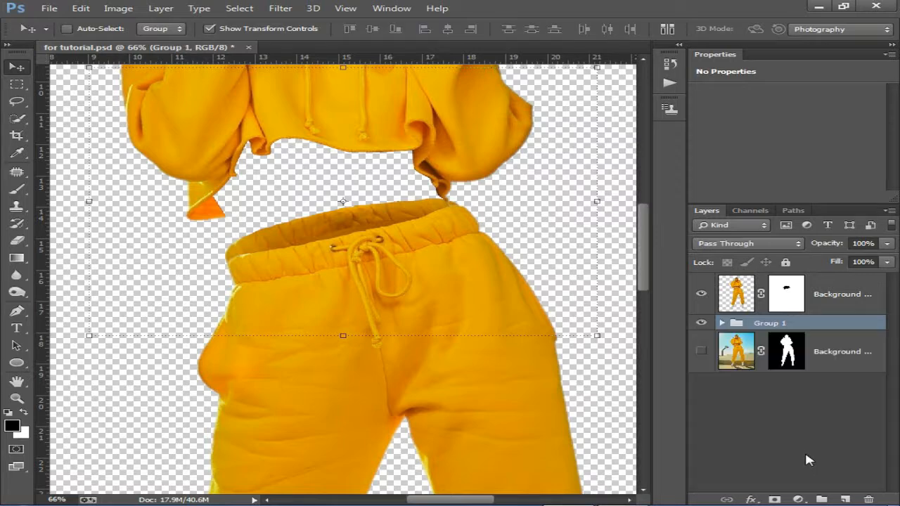
click(849, 304)
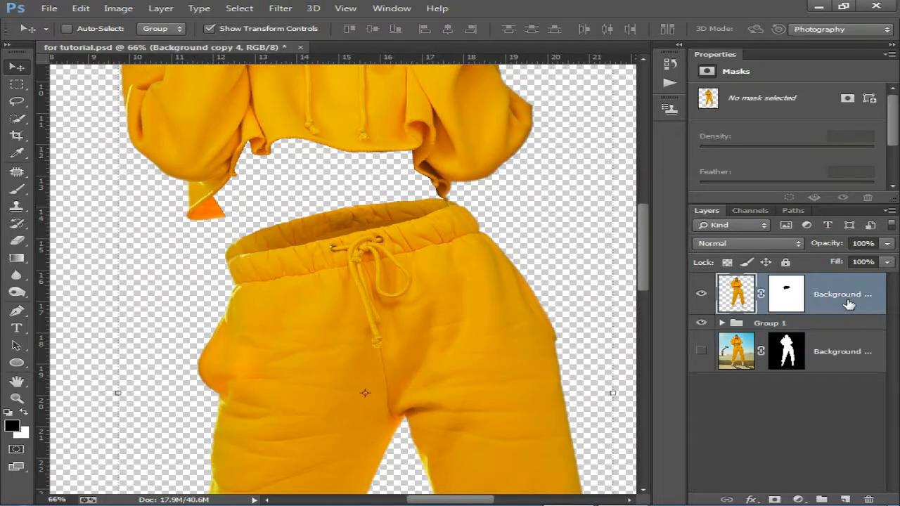
scroll(416, 295, down, 1)
scroll(411, 269, down, 1)
scroll(411, 269, up, 1)
drag(376, 164, 390, 216)
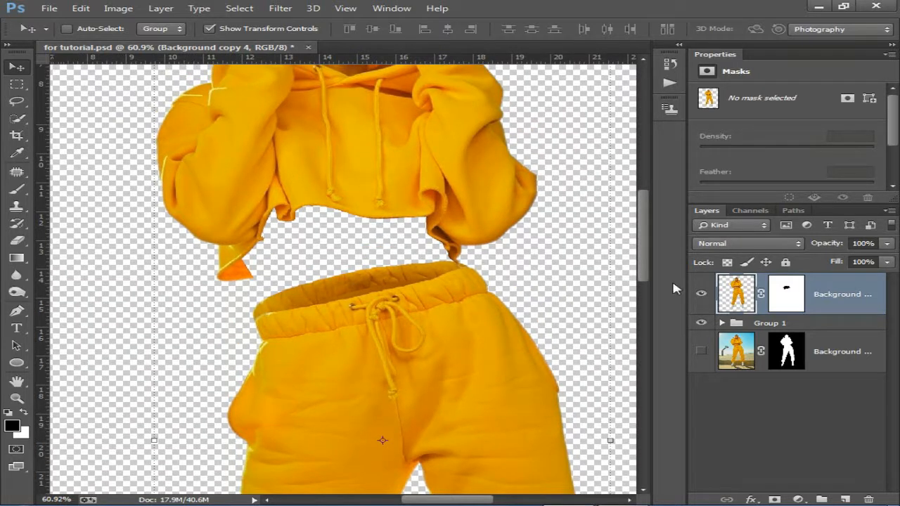
drag(330, 375, 275, 218)
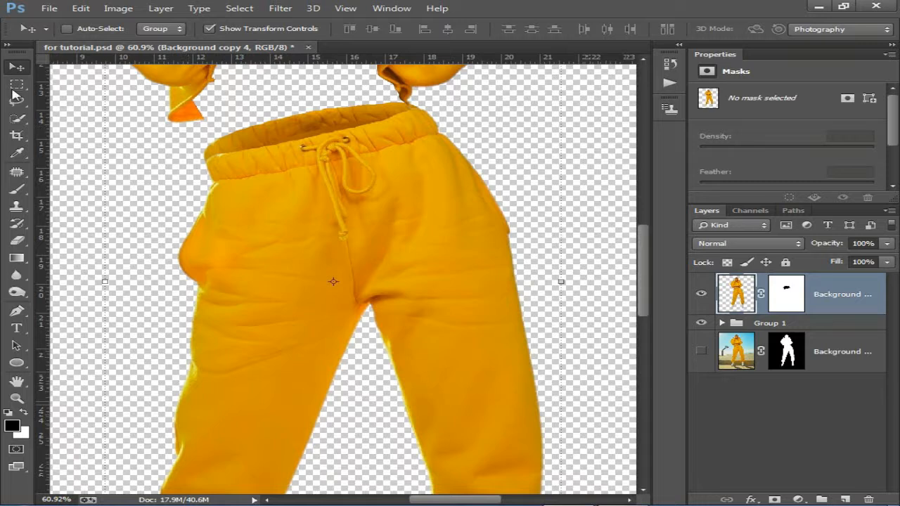
click(17, 85)
drag(221, 202, 471, 277)
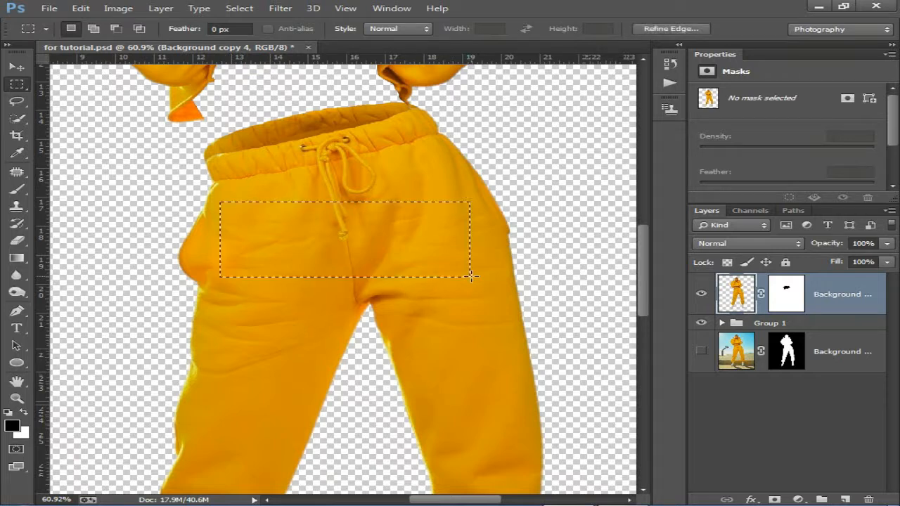
drag(395, 275, 395, 261)
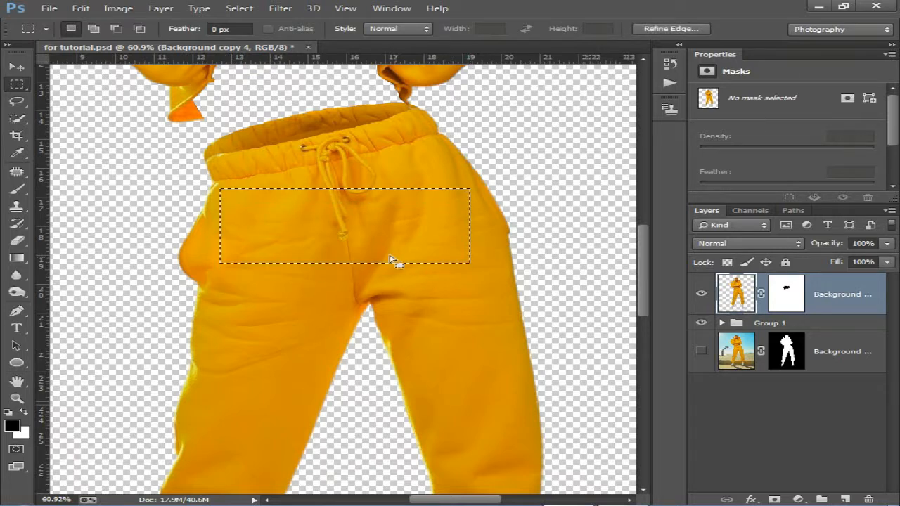
key(shift+Down)
key(Left)
key(Left)
key(Left)
key(Left)
key(shift+Left)
key(shift+Left)
key(shift+Left)
key(ctrl+d)
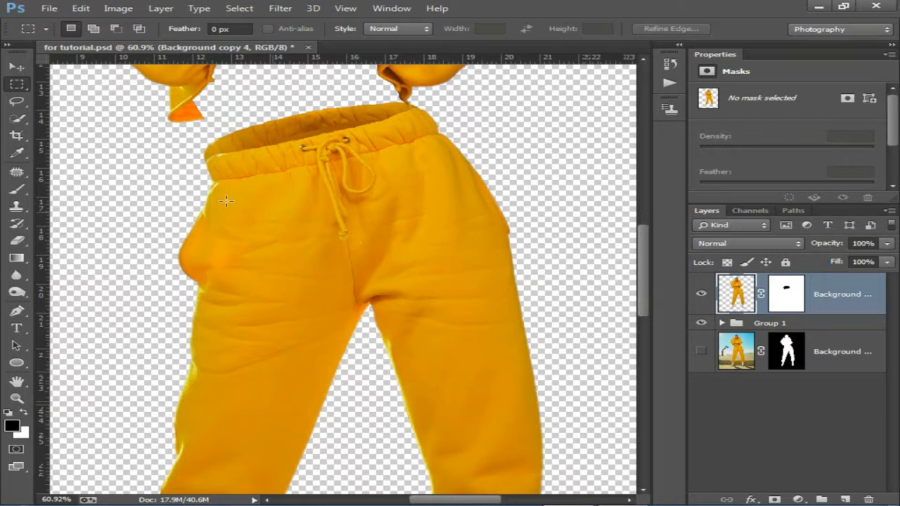
Copy a rectangular patch of fabric from the trousers' hip to a new layer and place it beneath Group 1.
drag(210, 208, 354, 277)
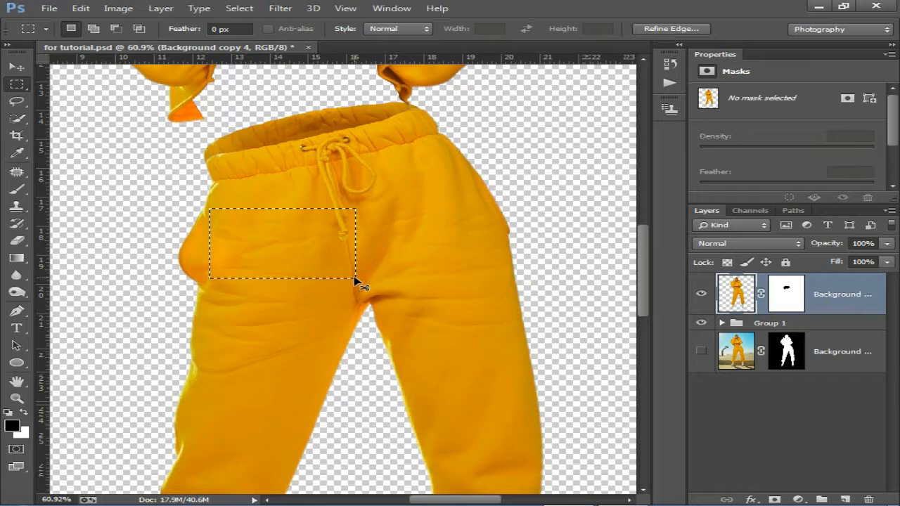
key(ctrl+j)
drag(796, 297, 824, 386)
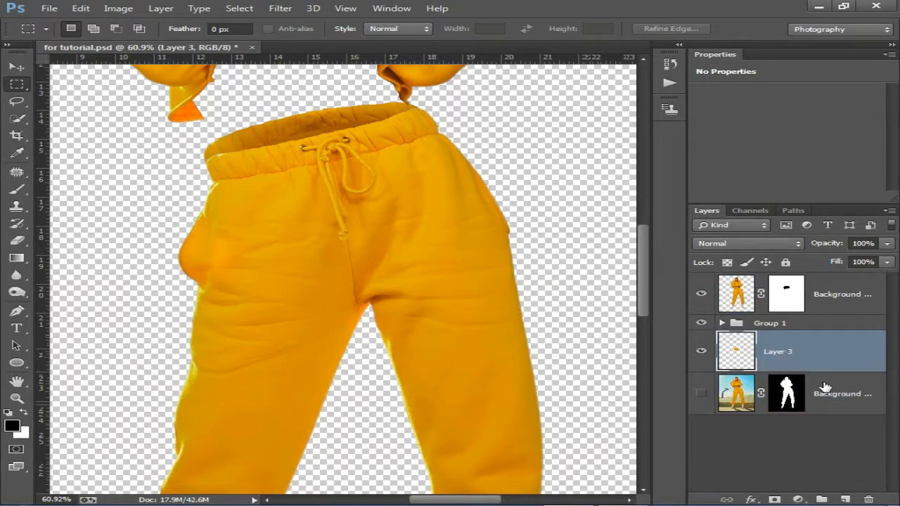
Move the Layer 3 fabric patch up from the trousers so it sits beneath the hoodie's front hem.
scroll(148, 175, down, 2)
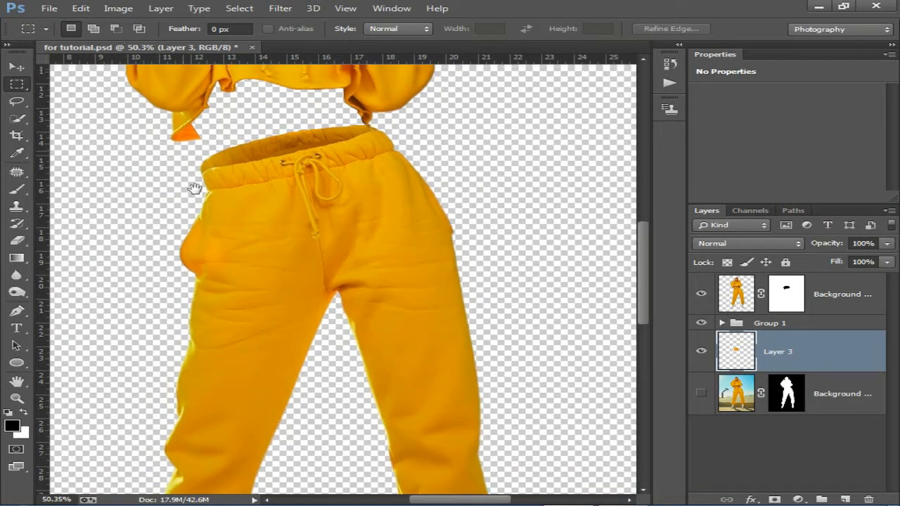
click(21, 68)
drag(316, 317, 315, 165)
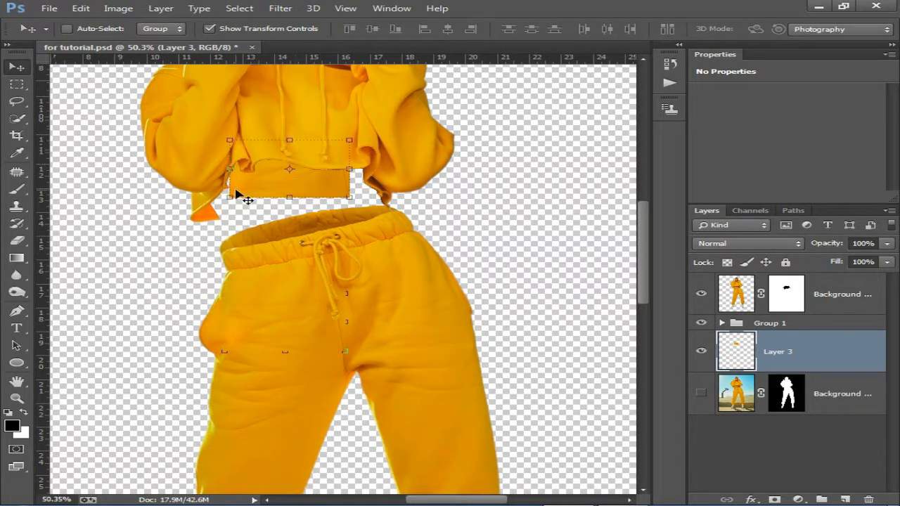
Enlarge the fabric patch to about 118% height, rotate it about -13°, widen it across the hoodie opening, and apply the transform.
key(ctrl+t)
drag(229, 197, 216, 204)
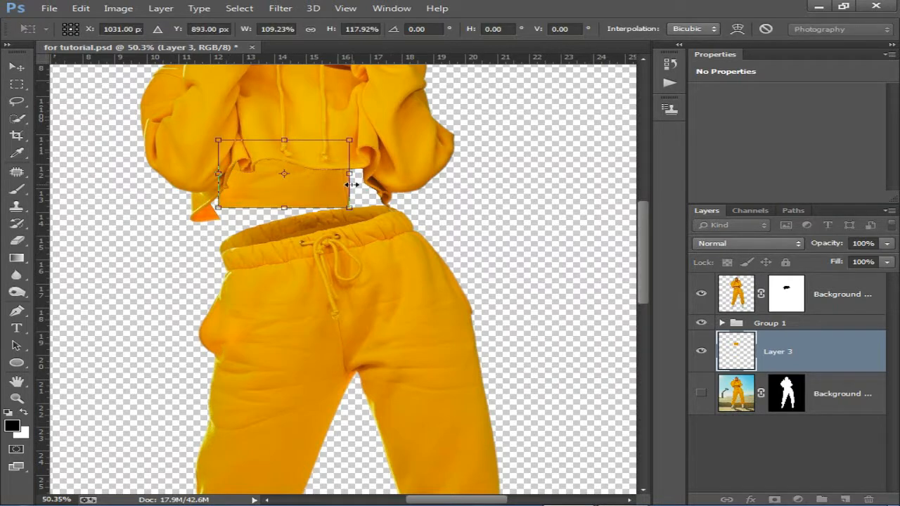
drag(365, 133, 354, 116)
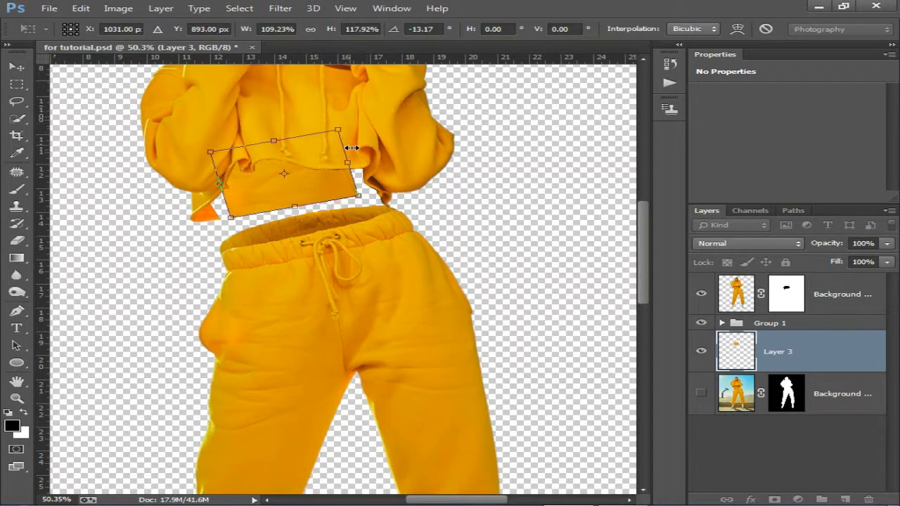
drag(357, 162, 375, 160)
drag(221, 183, 208, 187)
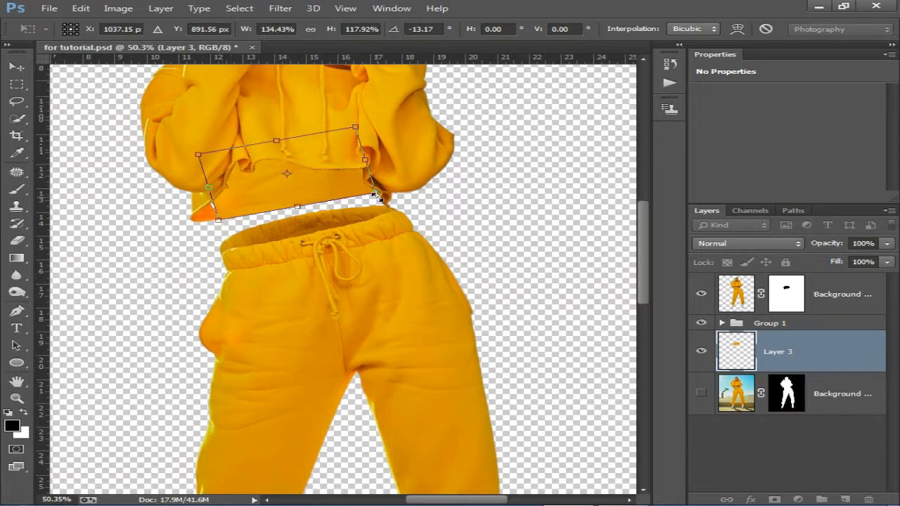
drag(360, 161, 375, 160)
key(Return)
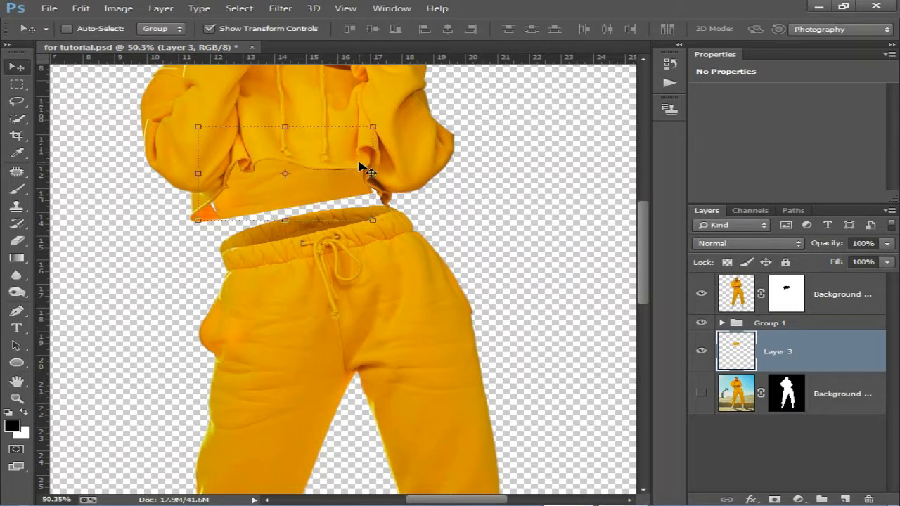
Warp the fabric patch, pulling its lower-left corner and both side edges outward to meet the hoodie's hanging side hems.
key(ctrl+t)
scroll(325, 187, up, 2)
right_click(327, 186)
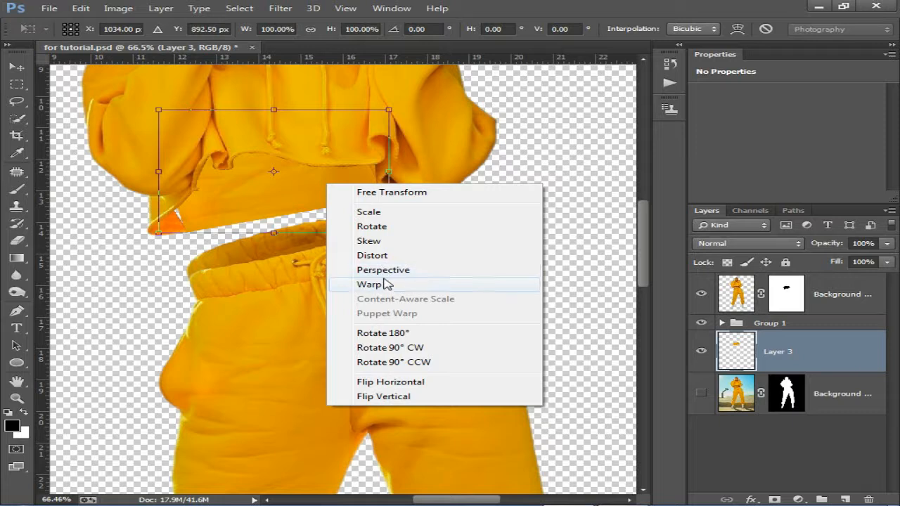
click(370, 284)
drag(160, 194, 146, 199)
drag(160, 237, 149, 231)
drag(390, 192, 407, 218)
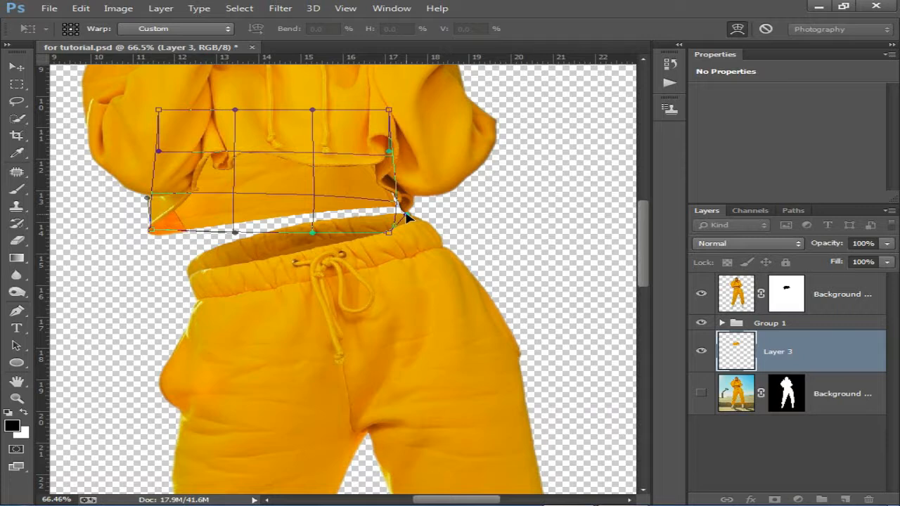
mouse_move(664, 504)
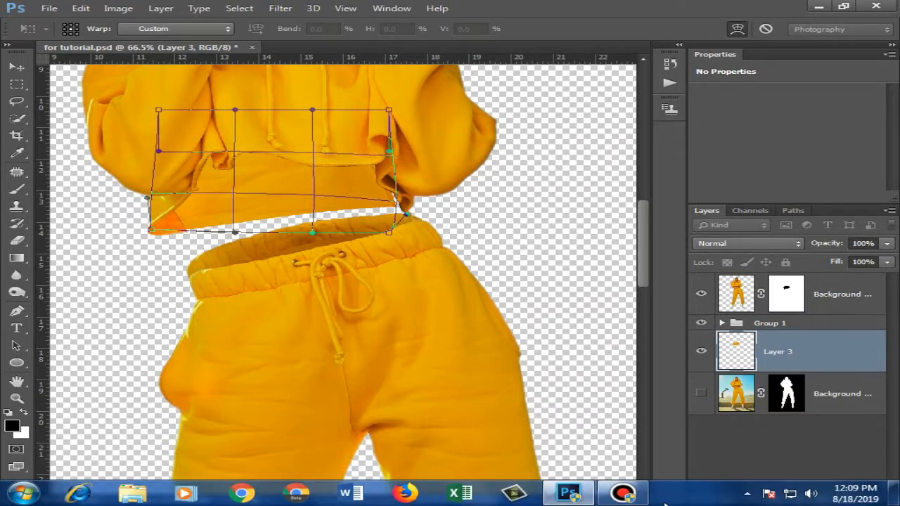
click(622, 492)
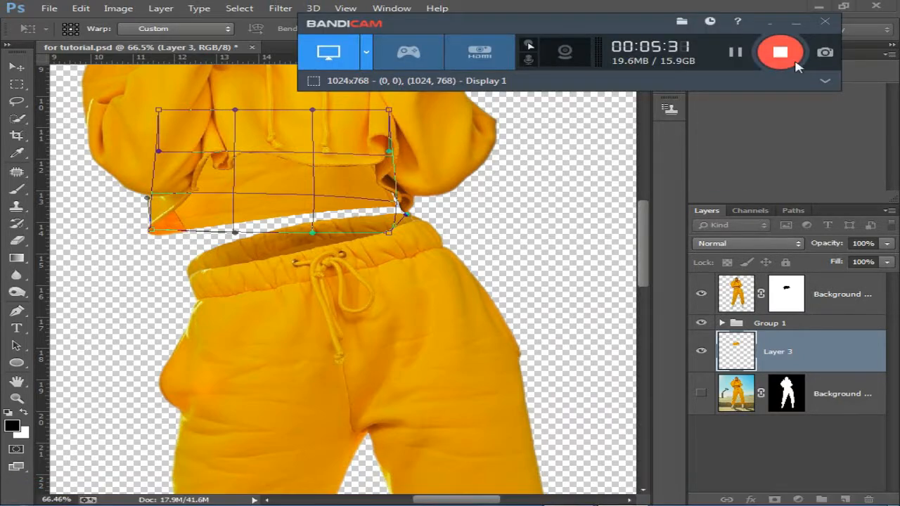
click(742, 53)
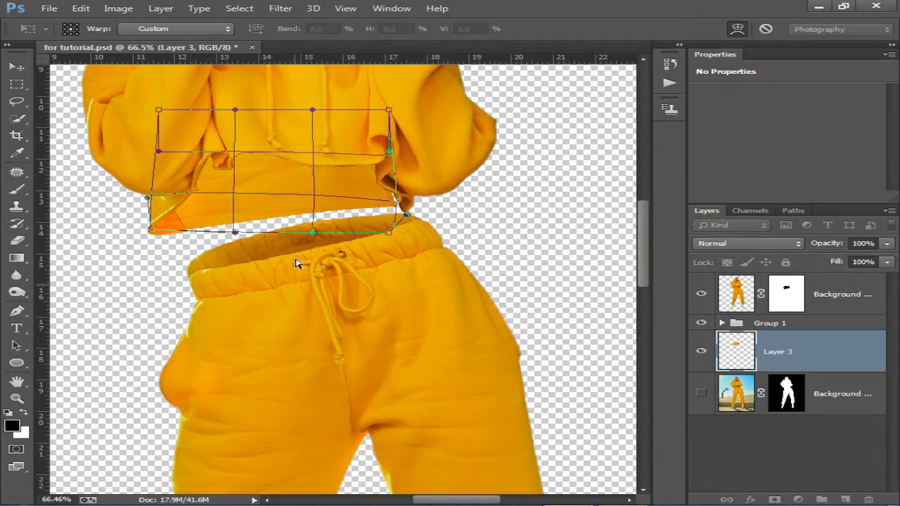
Pull the warp's lower-right corner outward, curve the patch's bottom edge between the side hems, and apply the warp.
drag(391, 234, 427, 246)
drag(317, 228, 291, 200)
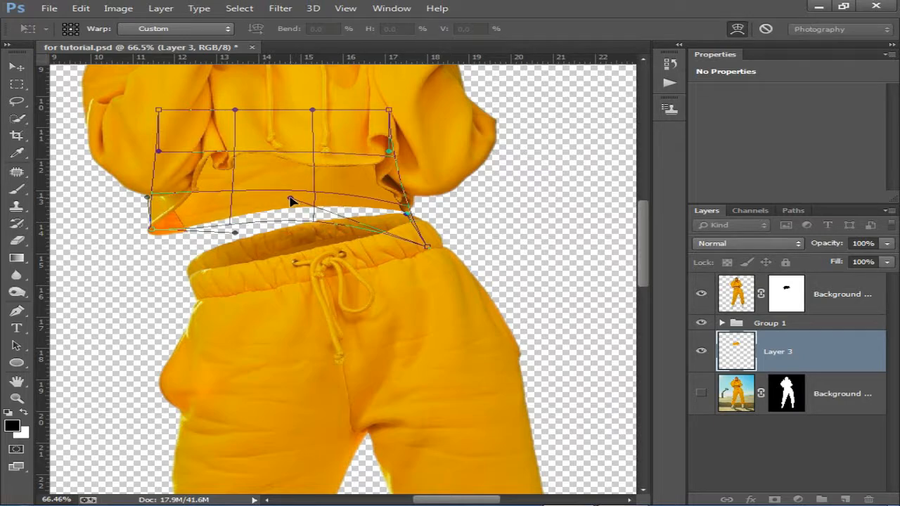
scroll(290, 200, down, 2)
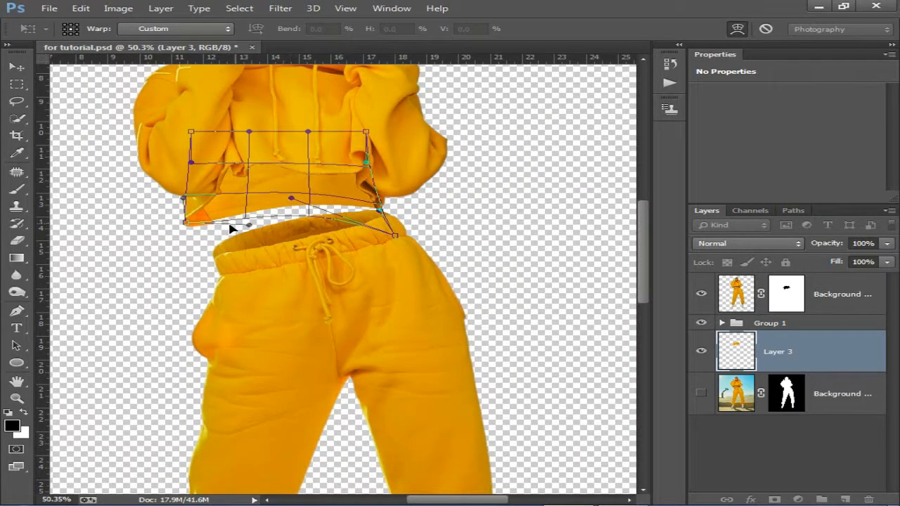
scroll(231, 227, up, 5)
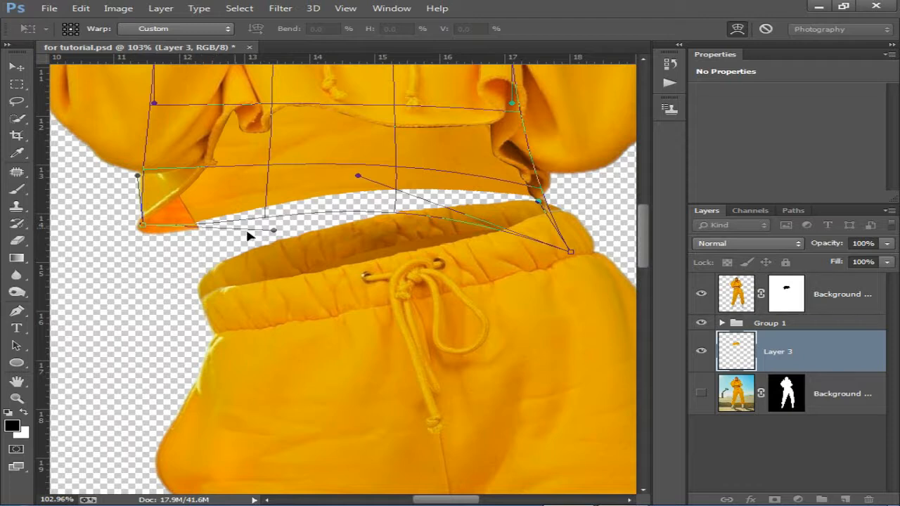
drag(274, 232, 291, 258)
key(Return)
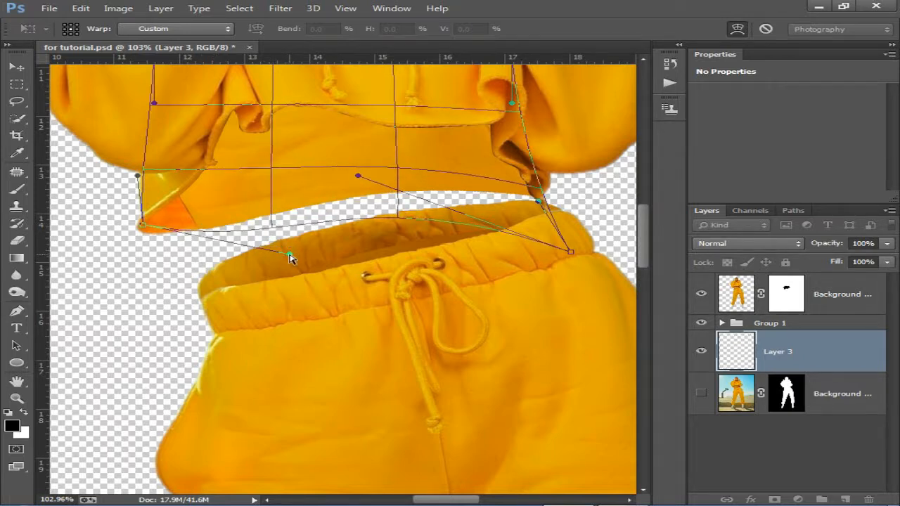
Add a Brightness/Contrast adjustment clipped to Layer 3, with brightness at -85.
key(v)
scroll(291, 257, down, 3)
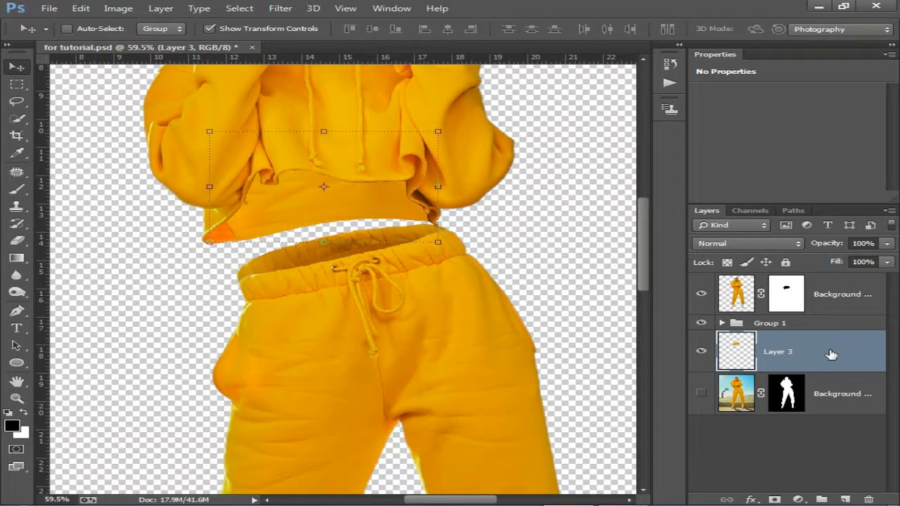
click(797, 499)
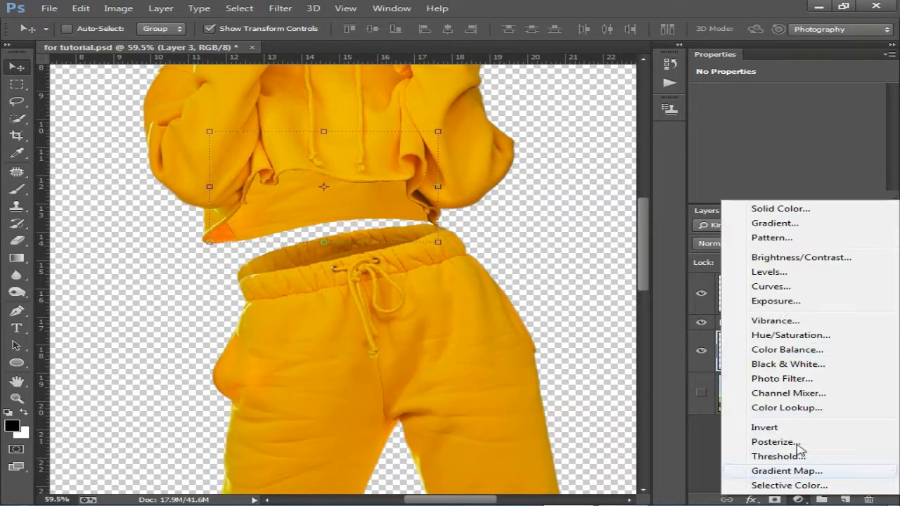
click(809, 258)
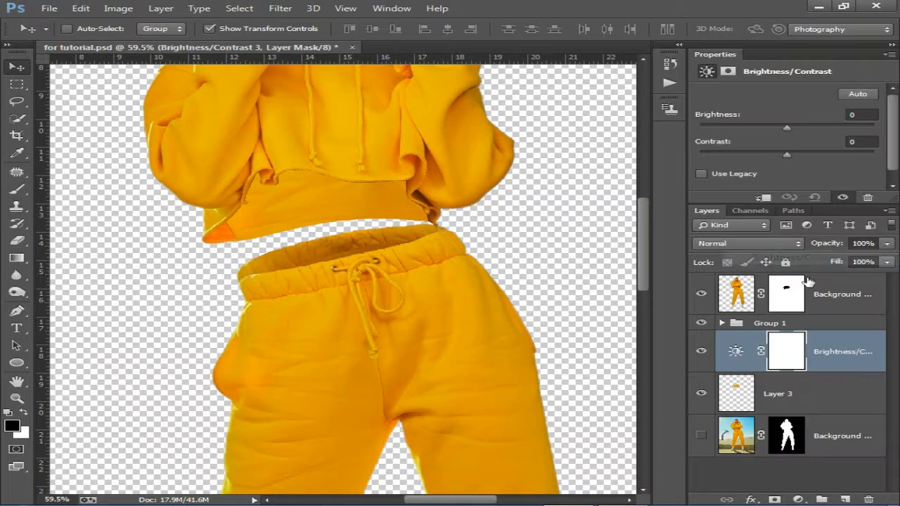
alt+click(750, 365)
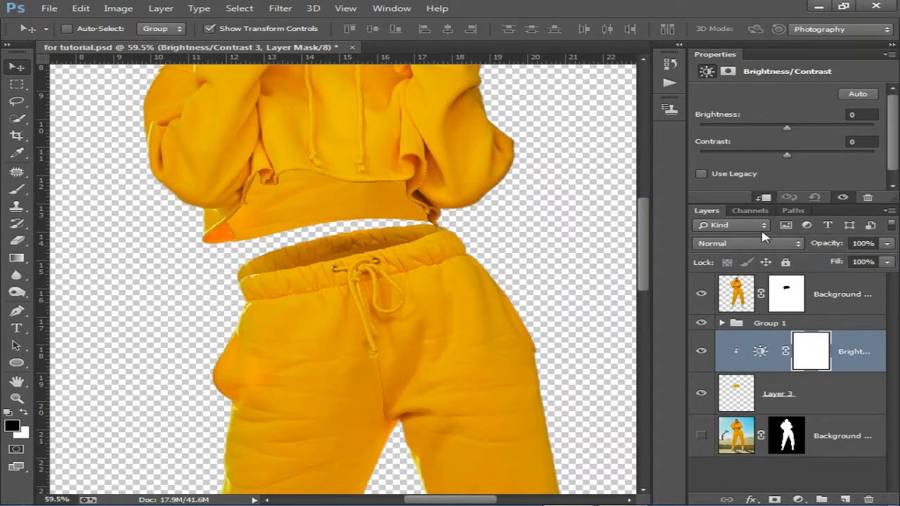
drag(782, 130, 741, 143)
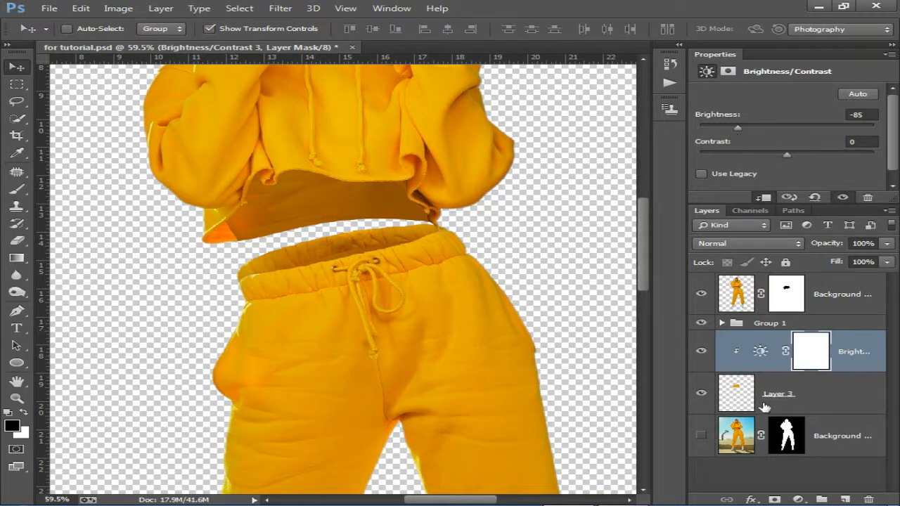
Paint black on the new adjustment's mask along the inner fabric's lower edge, using a soft 100 px brush.
click(812, 355)
click(17, 188)
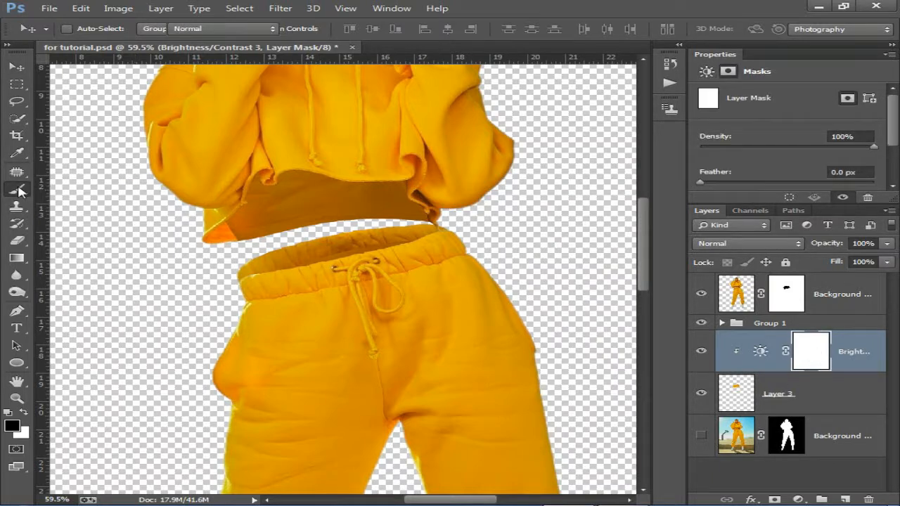
key(bracketright)
mouse_move(241, 227)
mouse_down()
mouse_move(299, 230)
mouse_move(455, 232)
mouse_move(262, 227)
mouse_move(197, 242)
mouse_move(208, 210)
mouse_move(429, 212)
mouse_move(335, 234)
mouse_up()
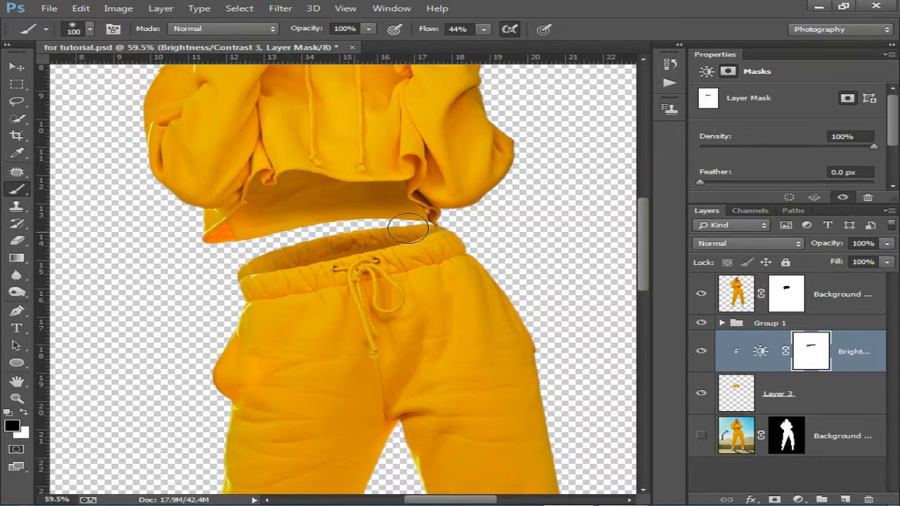
Nudge Layer 3 vertically in small increments to fine-tune the inner fabric's position beneath the hoodie.
scroll(449, 294, down, 1)
scroll(449, 294, up, 3)
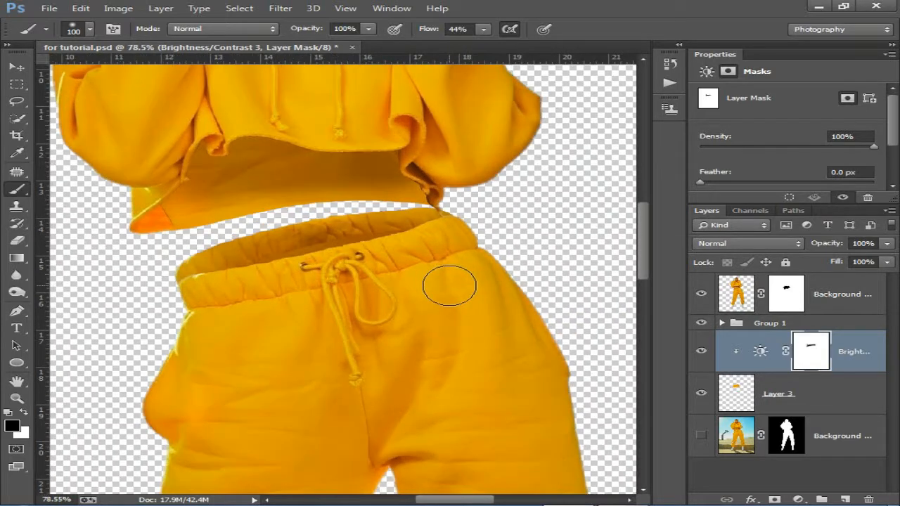
click(820, 402)
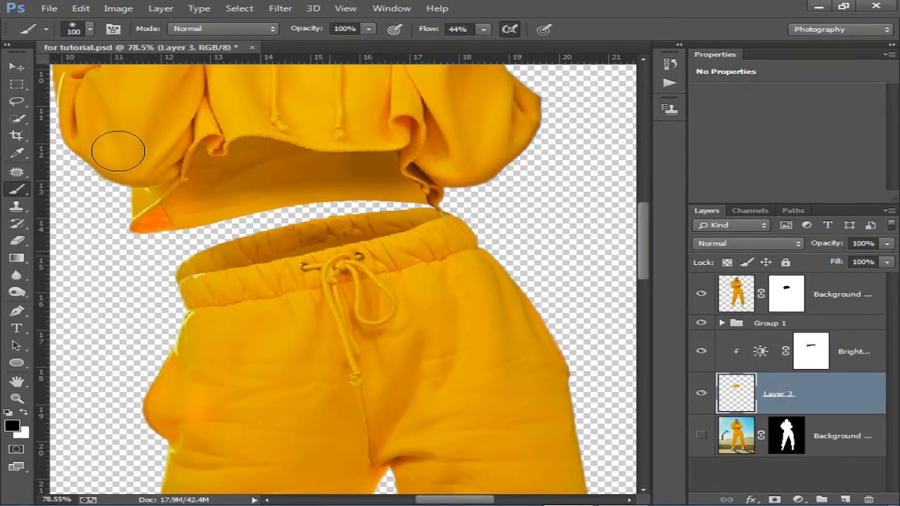
key(v)
key(Up)
key(Up)
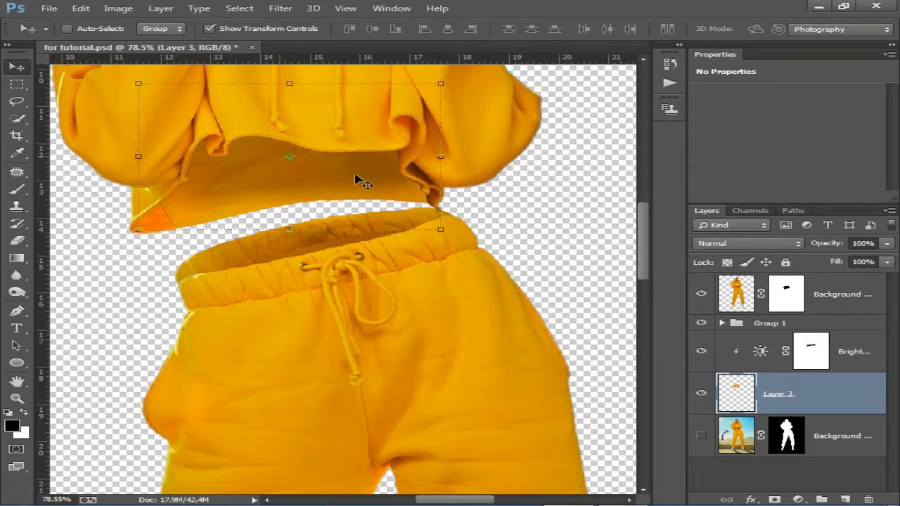
key(Down)
key(Down)
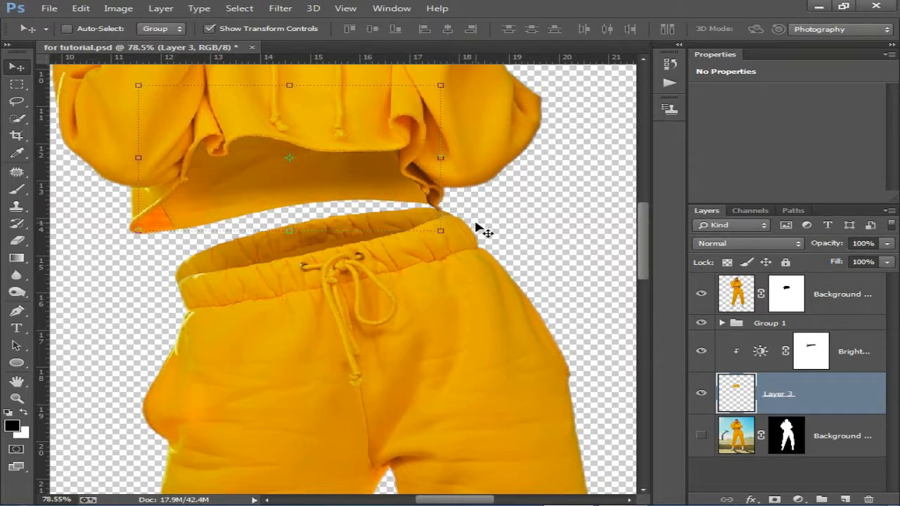
key(Down)
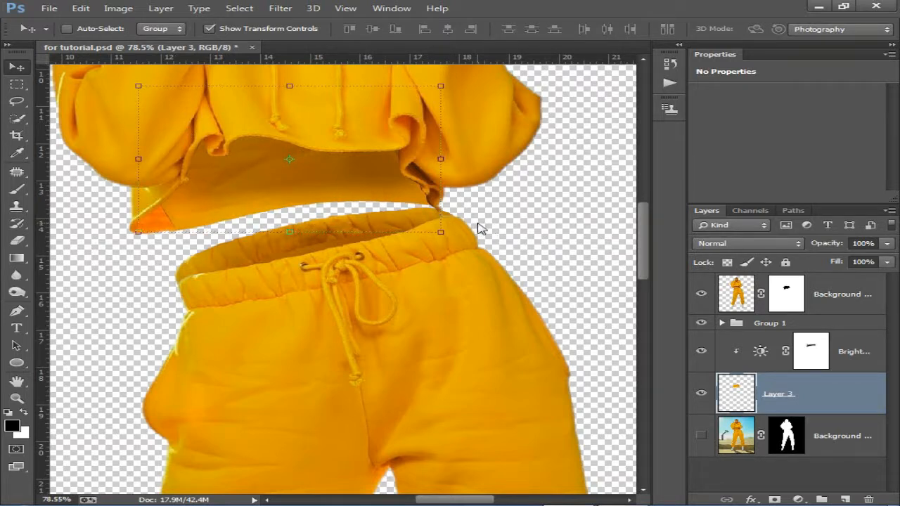
Create a new layer above Background copy 4 and stamp all visible layers into it.
scroll(447, 239, down, 3)
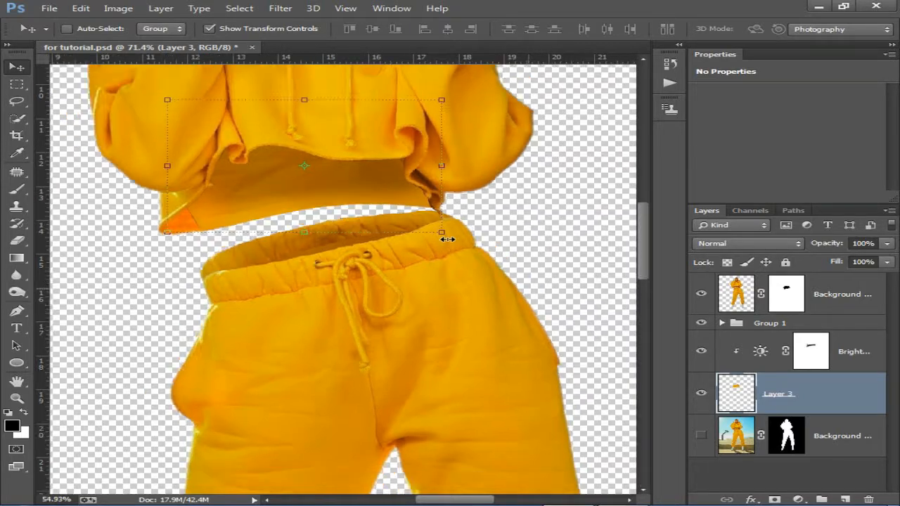
click(843, 439)
scroll(418, 326, down, 2)
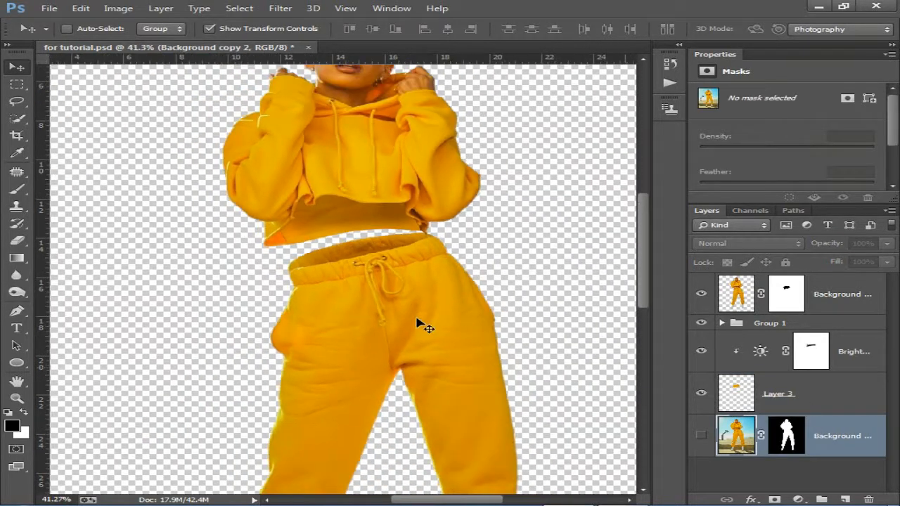
scroll(394, 315, down, 1)
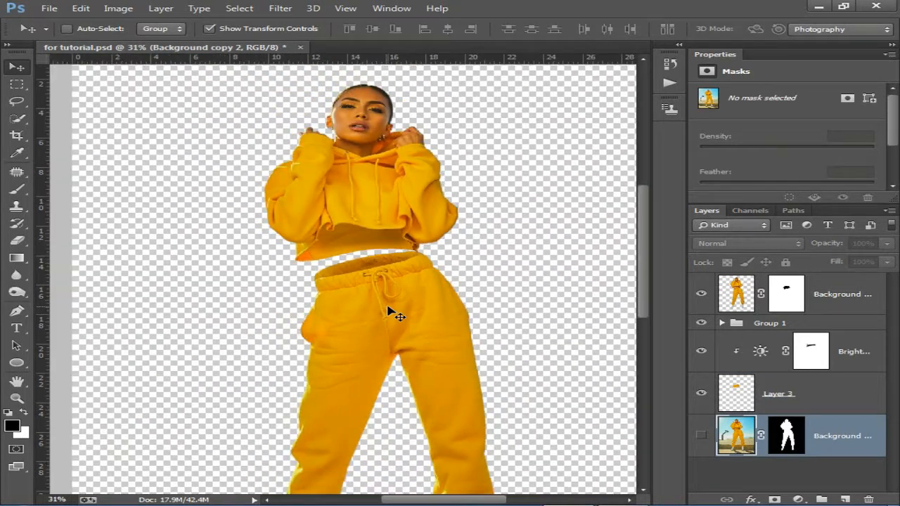
click(834, 304)
scroll(370, 360, down, 2)
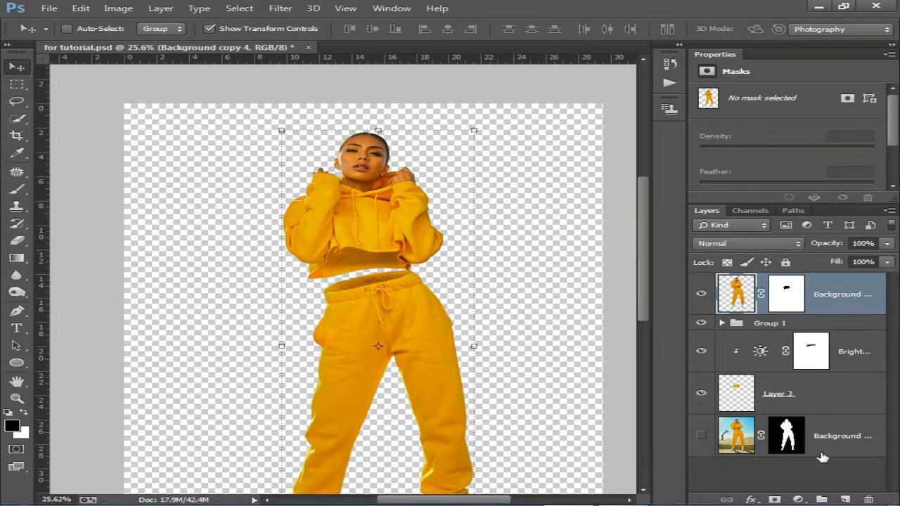
click(845, 499)
key(ctrl+shift+alt+e)
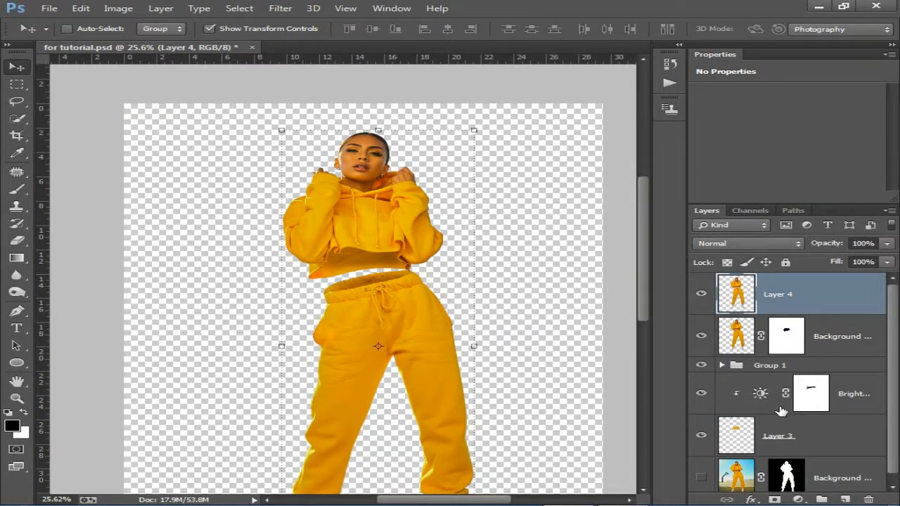
Select the head and hoodie on Layer 4, down to the hoodie's inner back, with the Quick Selection tool at size 80.
scroll(480, 181, up, 3)
key(m)
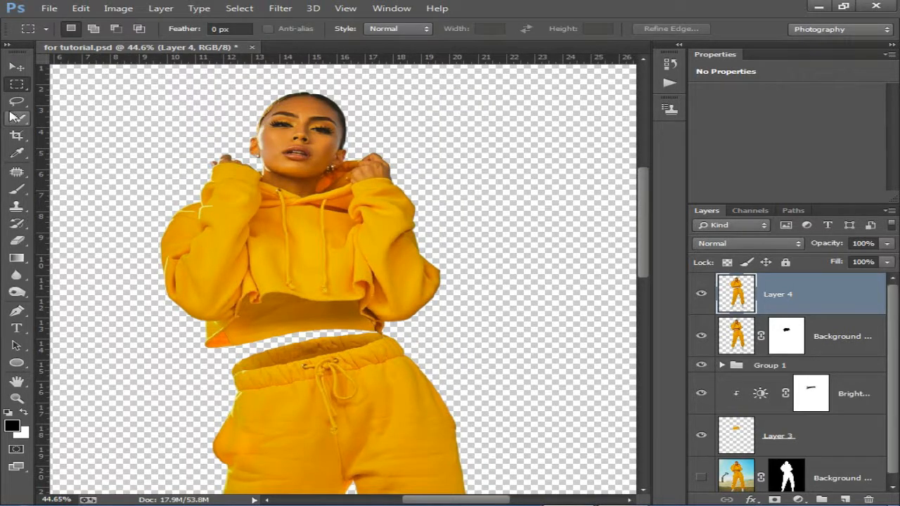
click(15, 121)
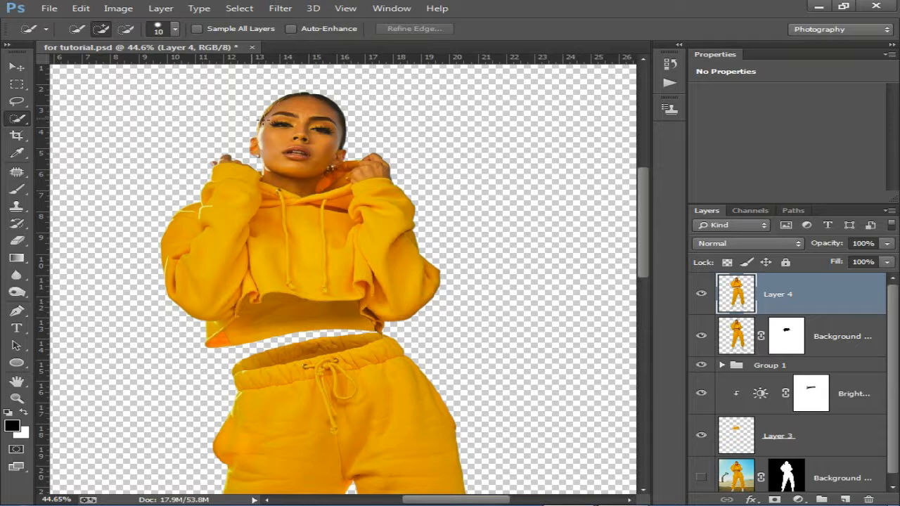
key(bracketright)
key(bracketright)
key(bracketright)
key(bracketright)
key(bracketright)
key(bracketright)
mouse_move(294, 113)
mouse_down()
mouse_move(279, 165)
mouse_move(221, 241)
mouse_move(271, 265)
mouse_move(361, 282)
mouse_move(369, 296)
mouse_move(309, 310)
mouse_up()
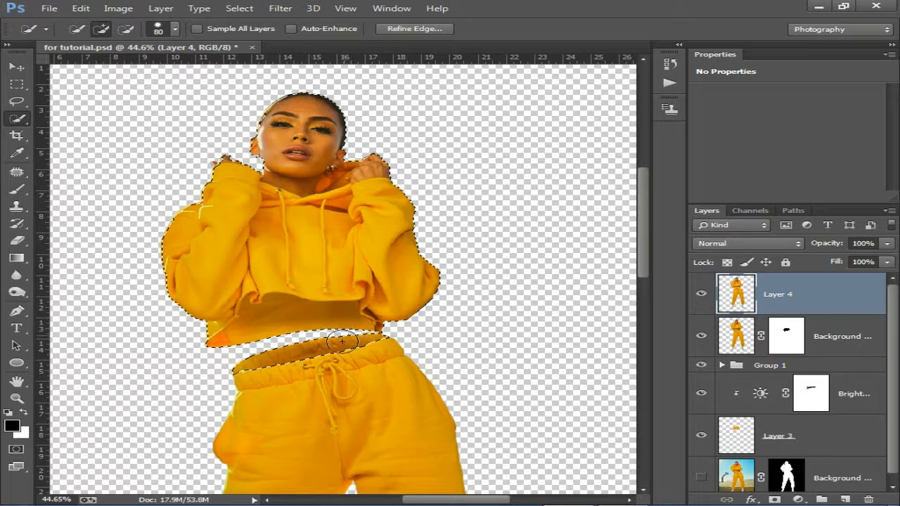
key(alt)
drag(326, 343, 339, 344)
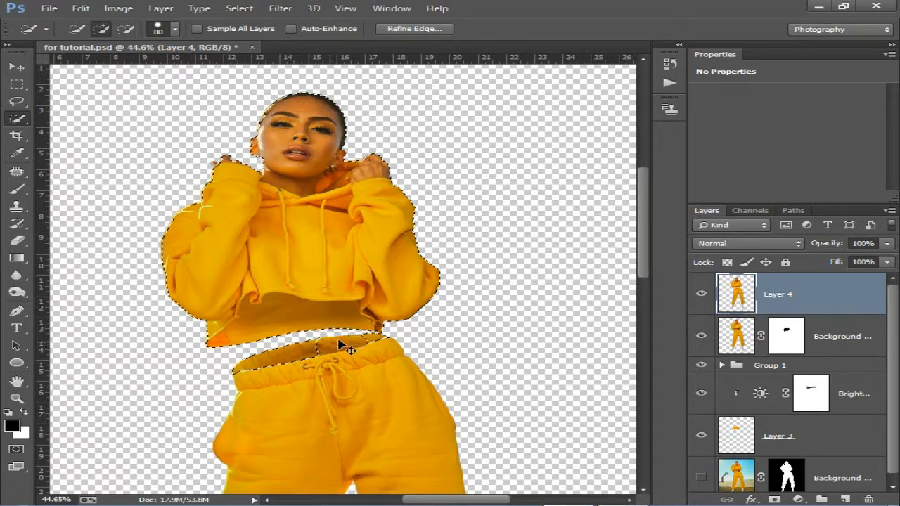
key(ctrl+d)
mouse_move(288, 130)
mouse_down()
mouse_move(295, 137)
mouse_move(257, 235)
mouse_move(241, 251)
mouse_move(236, 284)
mouse_move(261, 303)
mouse_up()
click(287, 305)
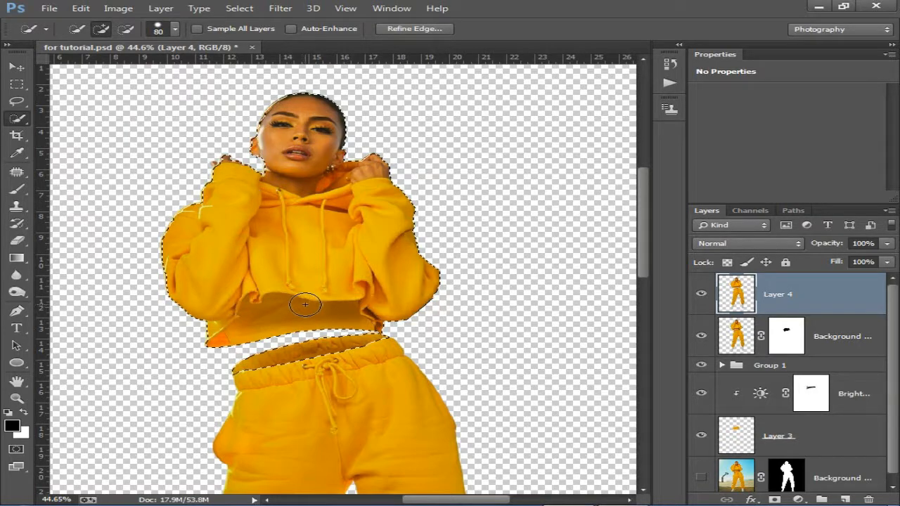
Subtract the trousers' inner waistband from the upper-body selection, reducing the Quick Selection brush from 80 to 45 for the narrow end.
scroll(314, 312, up, 5)
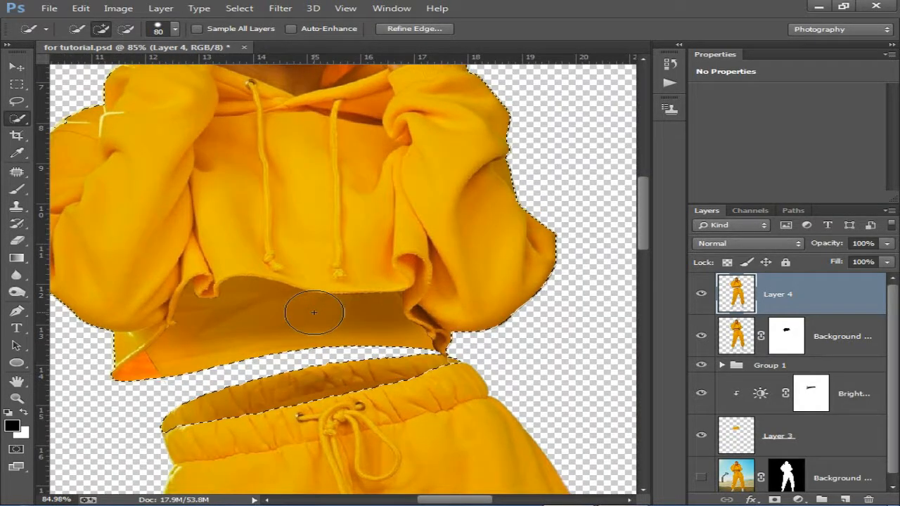
scroll(347, 278, up, 2)
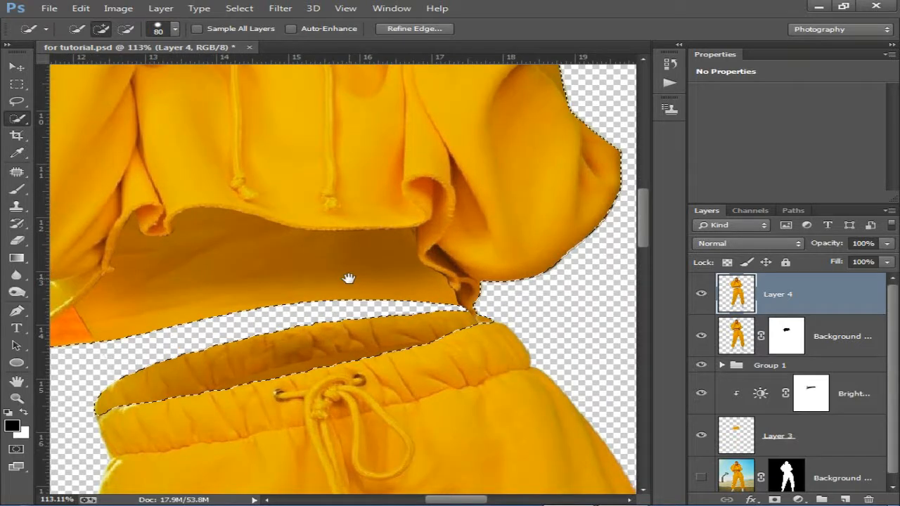
drag(201, 367, 216, 297)
alt+click(152, 328)
drag(152, 328, 281, 297)
drag(367, 280, 466, 274)
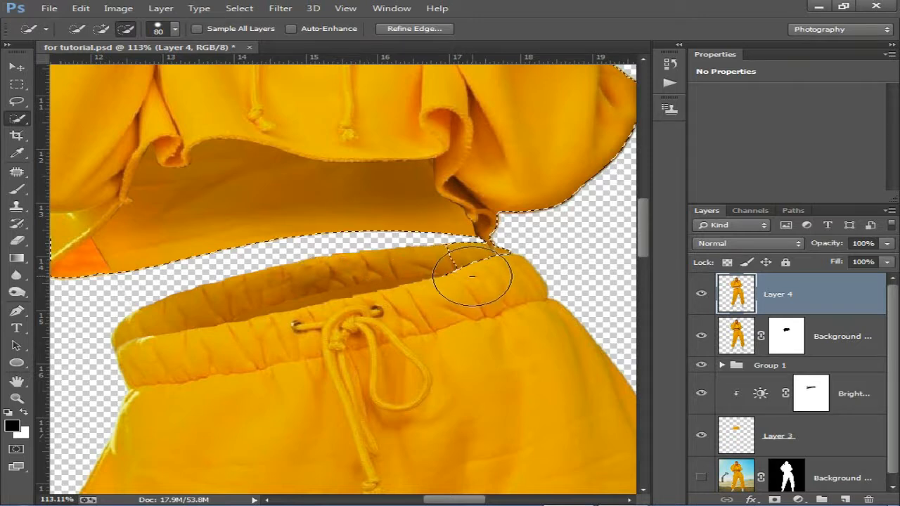
key(bracketleft)
key(bracketleft)
key(bracketleft)
key(bracketleft)
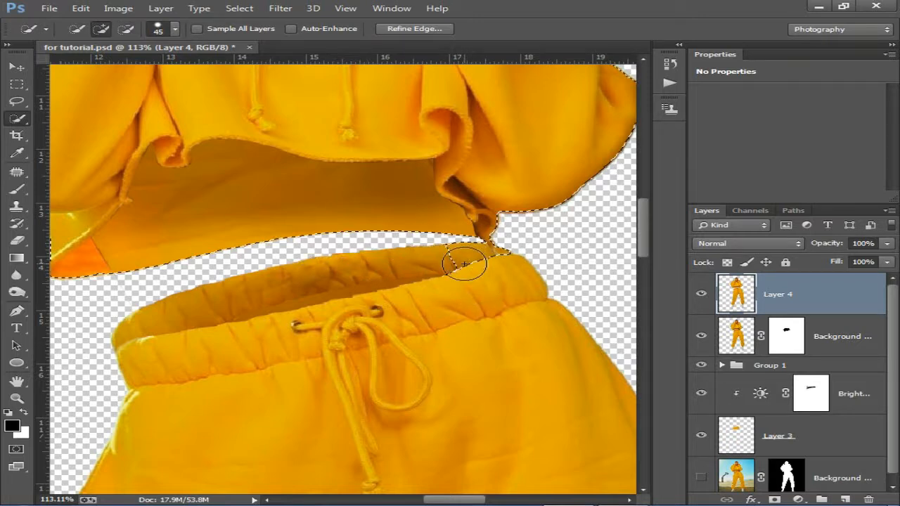
click(464, 265)
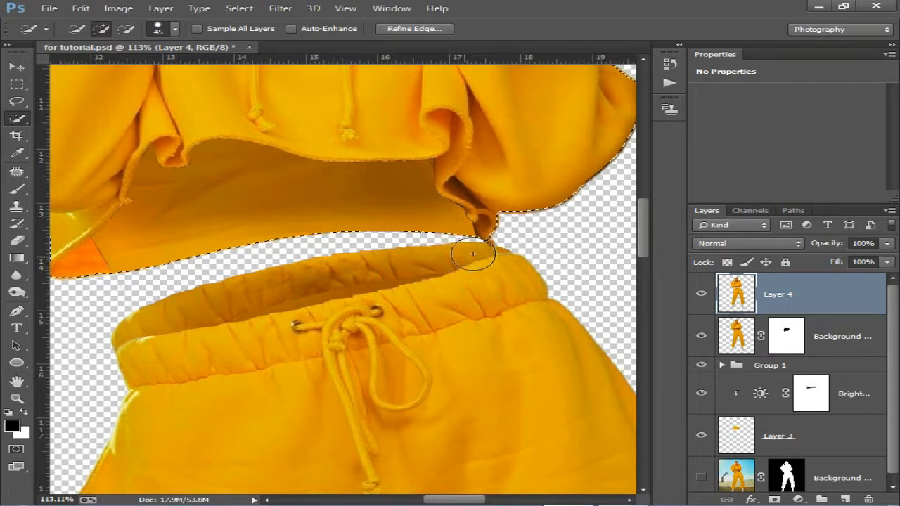
Refine the selection where the hoodie's lower corner meets the waistband, using a Quick Selection brush of size 7.
scroll(507, 259, up, 3)
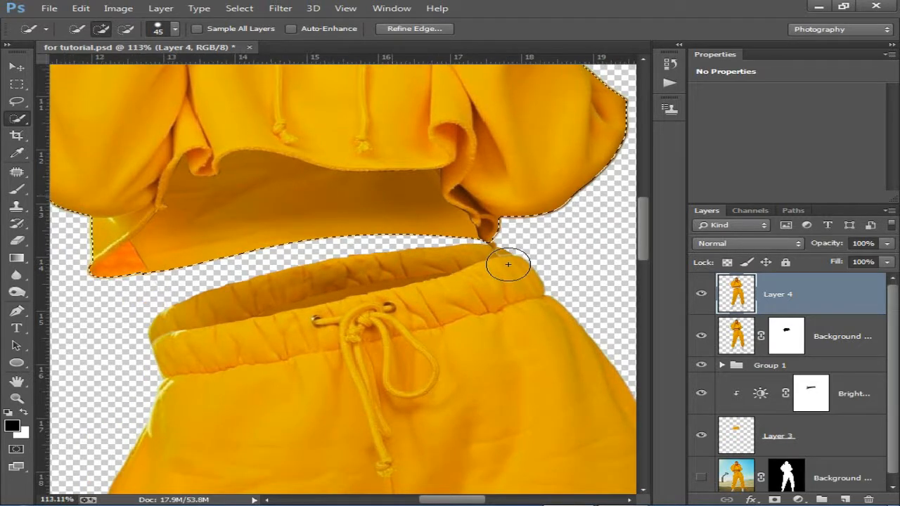
scroll(508, 265, up, 3)
key(bracketleft)
key(bracketleft)
key(bracketleft)
key(bracketleft)
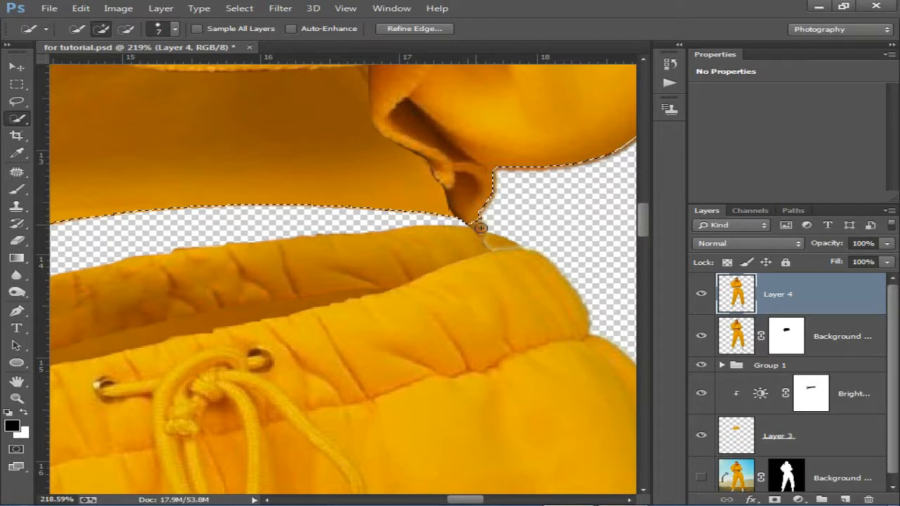
scroll(480, 232, down, 5)
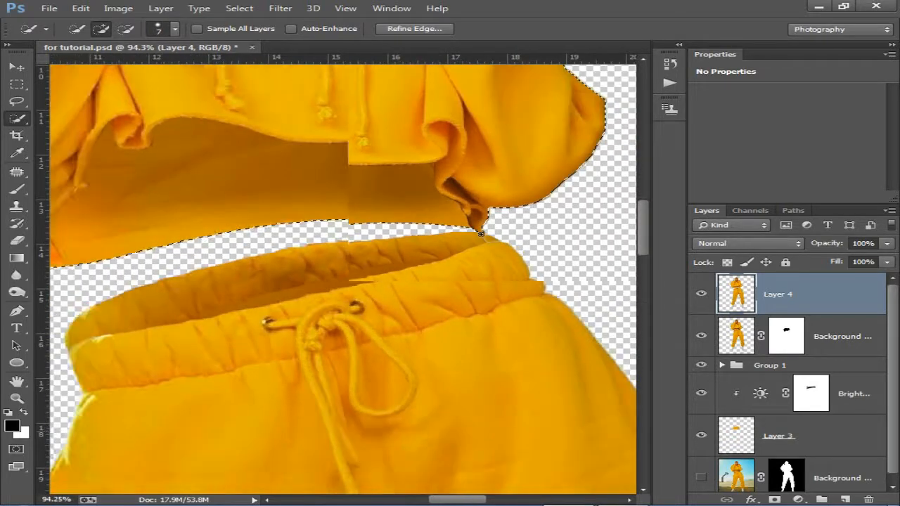
scroll(481, 232, down, 4)
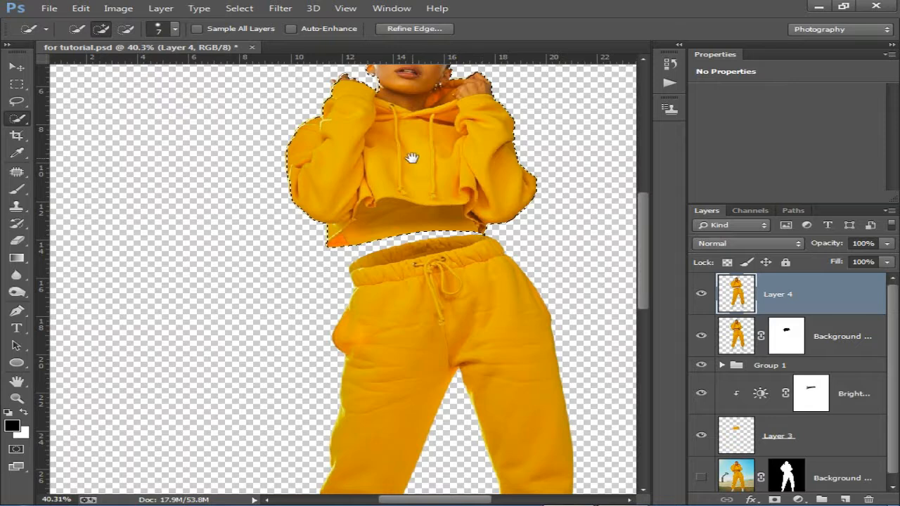
drag(412, 158, 370, 265)
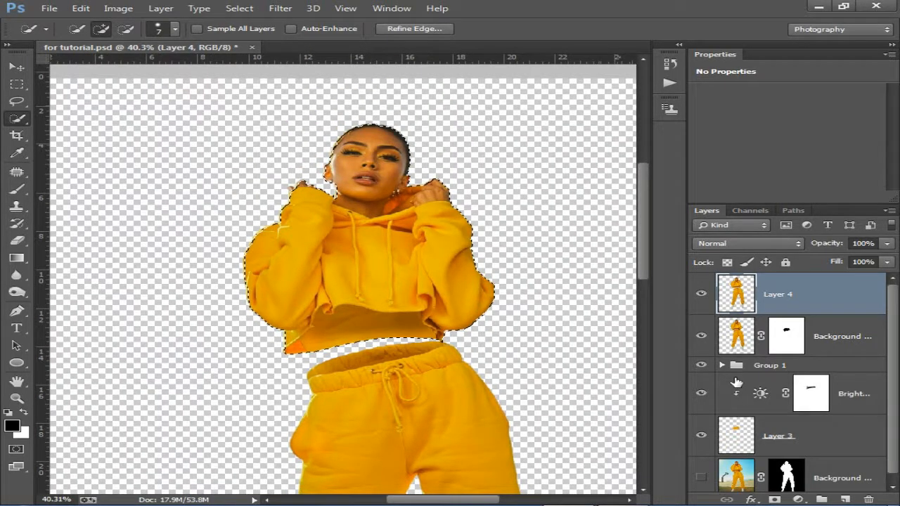
Add the fingertips above the raised sleeve cuff to the selection, using a Quick Selection brush of size 10.
scroll(299, 190, up, 9)
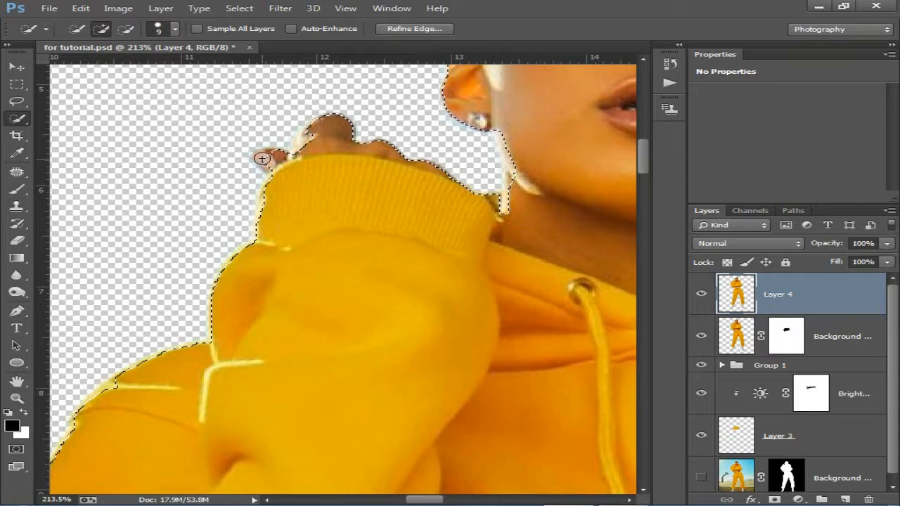
key(bracketleft)
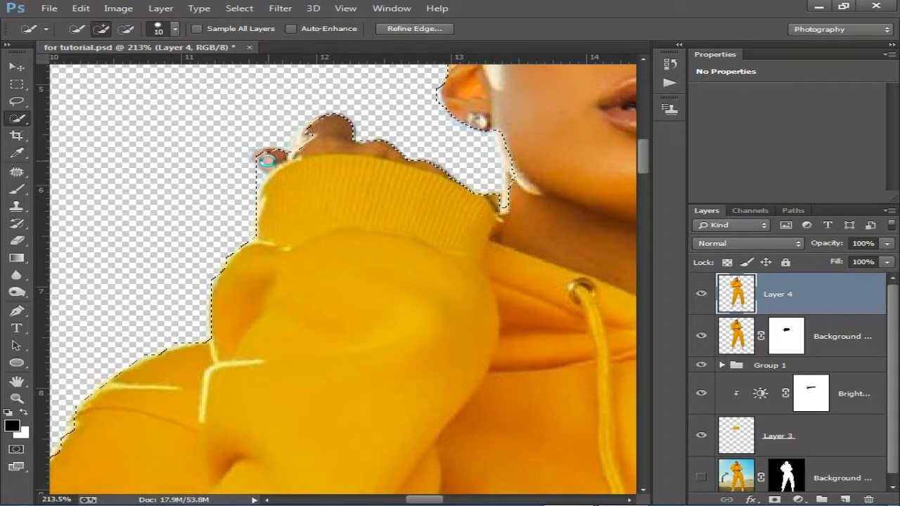
scroll(269, 163, down, 2)
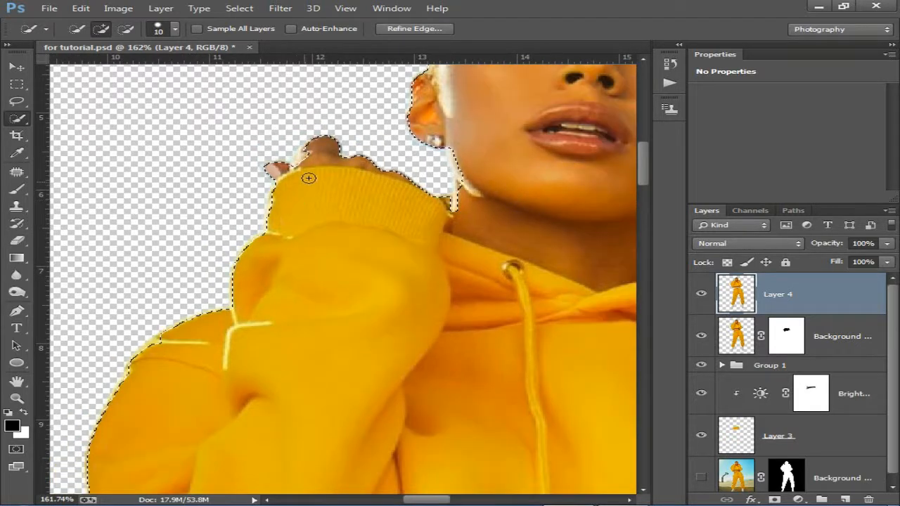
drag(517, 140, 102, 176)
scroll(285, 181, down, 4)
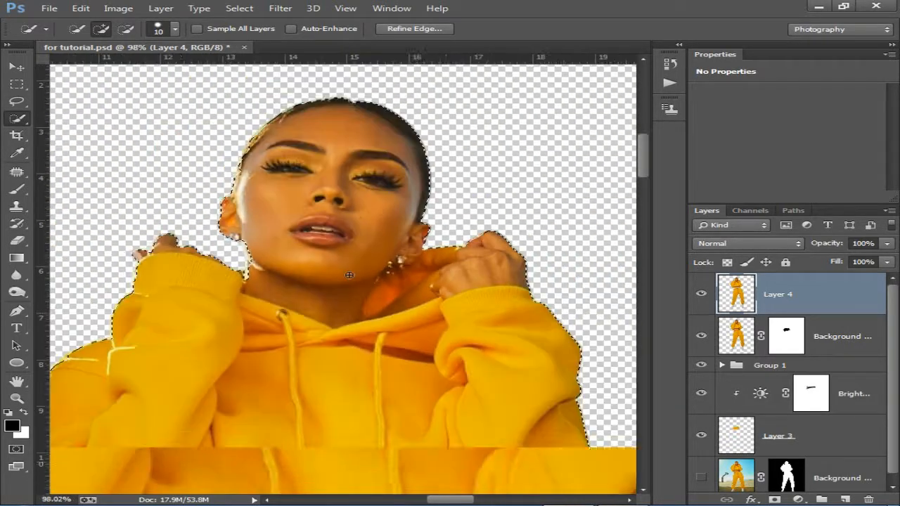
scroll(349, 275, down, 3)
drag(367, 367, 440, 312)
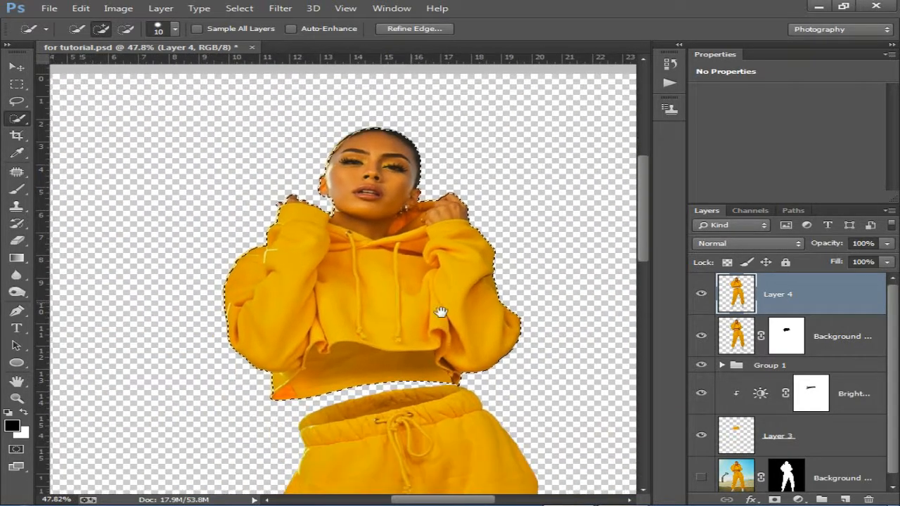
Duplicate Layer 4 with a layer mask made from the upper-body selection, and delete the original Layer 4.
drag(828, 303, 845, 499)
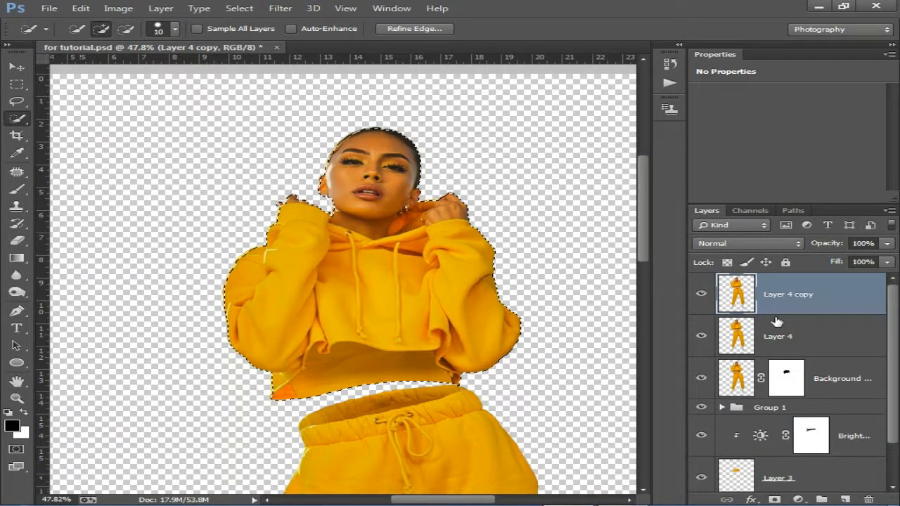
click(773, 499)
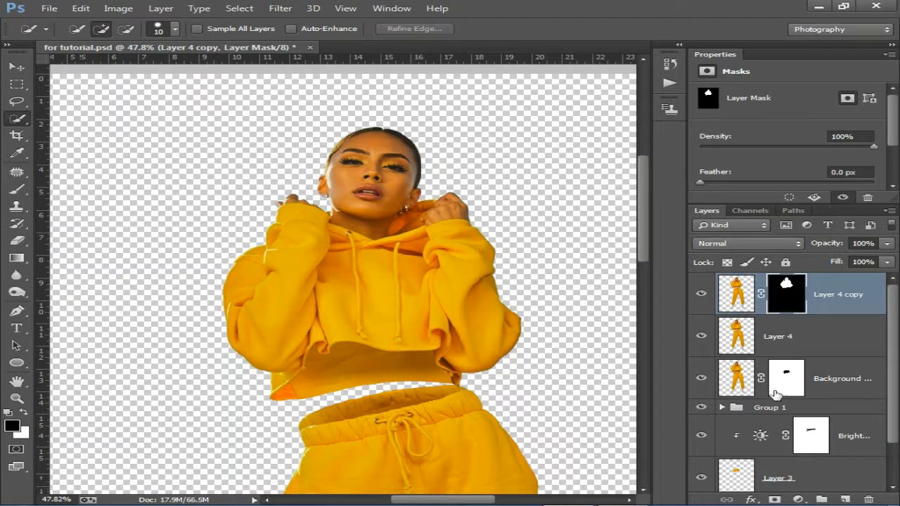
click(781, 343)
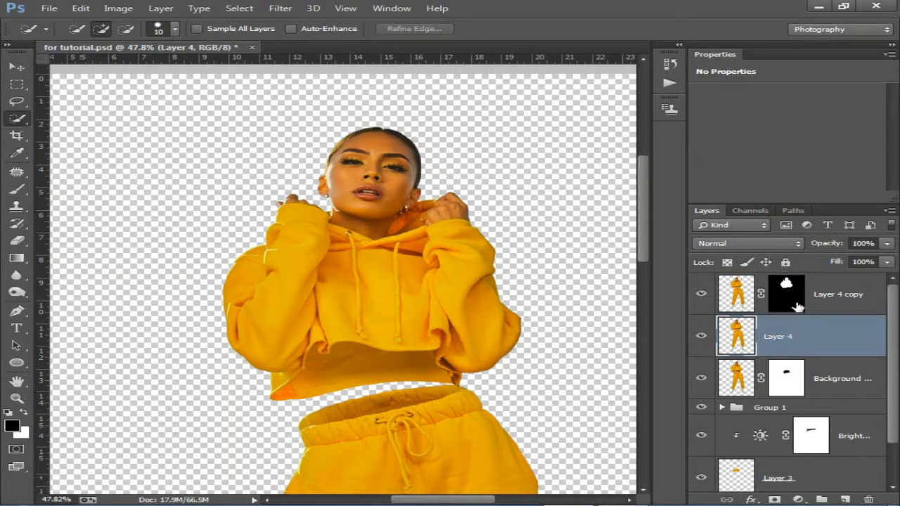
key(Delete)
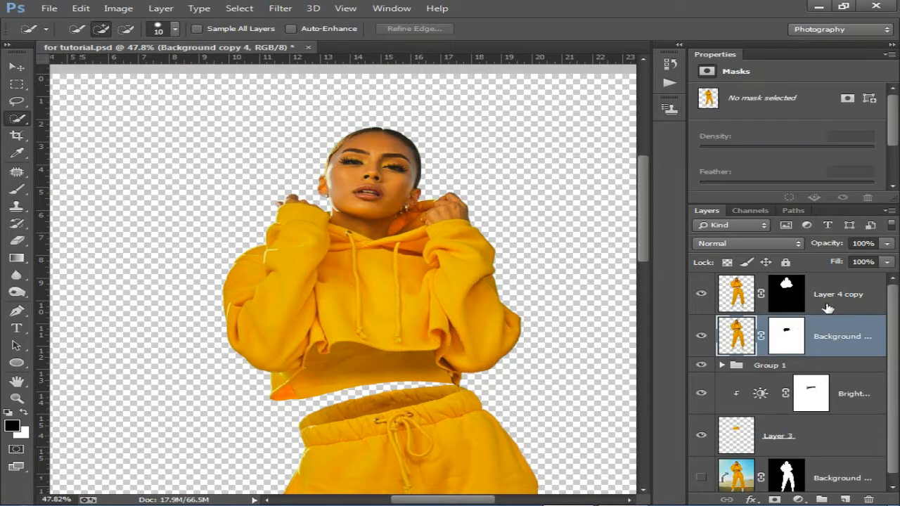
Duplicate the masked Layer 4 copy and invert the mask on the lower of the two copies.
click(833, 292)
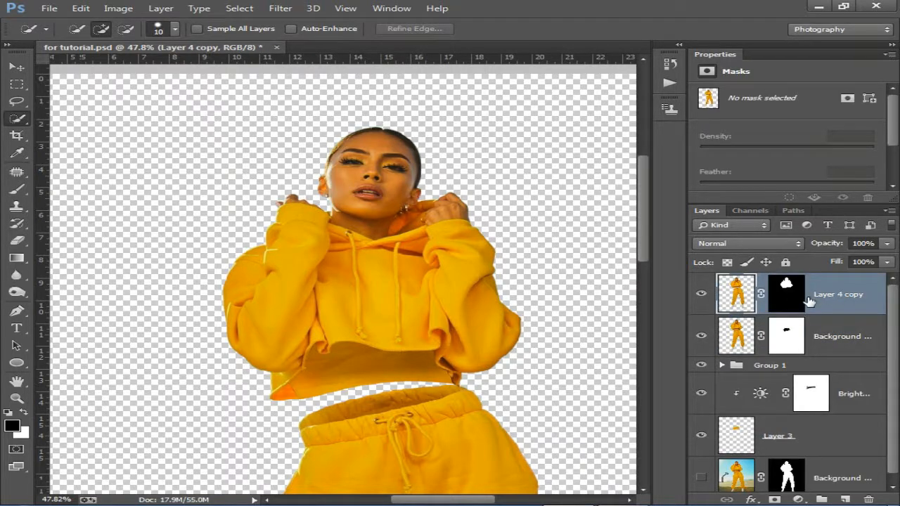
key(ctrl+j)
click(789, 335)
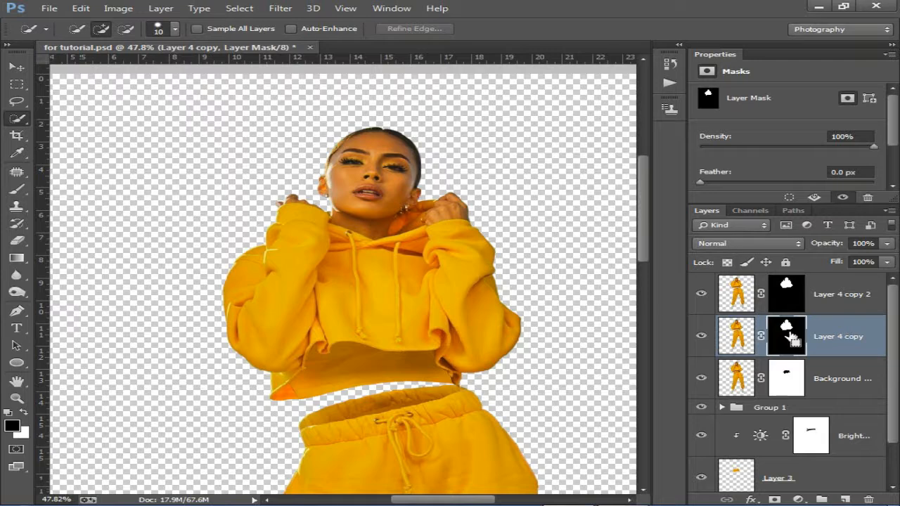
key(ctrl+i)
Hide Background copy 4 and shift the upper body on Layer 4 copy 2 slightly upward with the Move tool.
scroll(254, 286, down, 4)
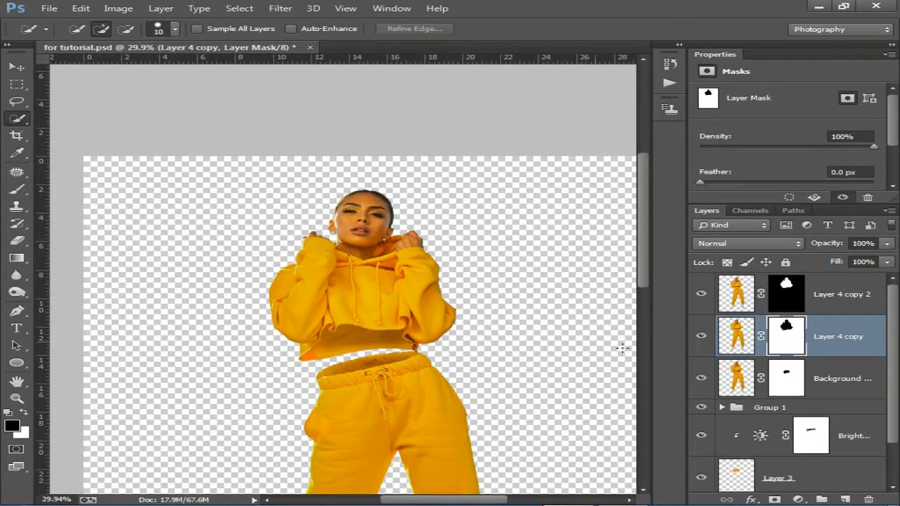
scroll(426, 365, down, 1)
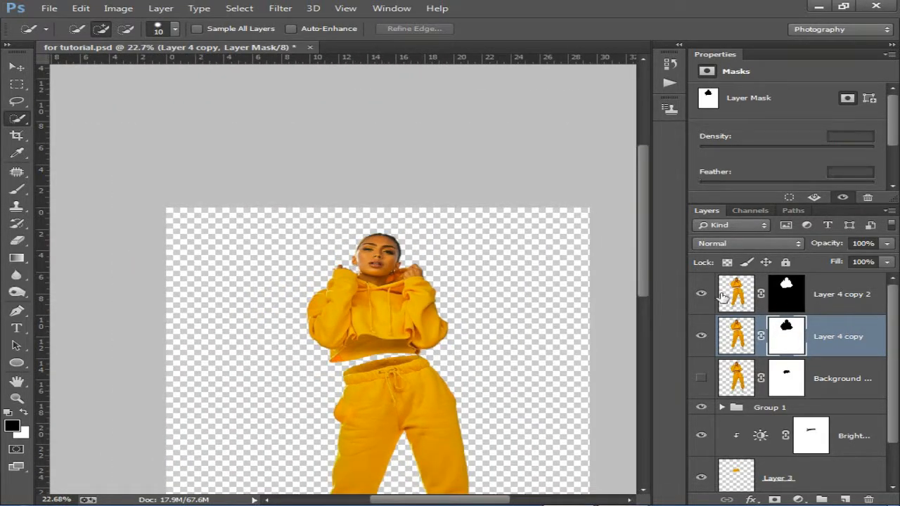
click(823, 296)
click(17, 67)
mouse_move(409, 295)
mouse_down()
mouse_move(347, 301)
mouse_move(363, 305)
mouse_move(384, 287)
mouse_move(408, 287)
mouse_up()
Hide Group 1, the Brightness adjustment layer and Layer 3 beneath the split figure.
scroll(720, 371, down, 2)
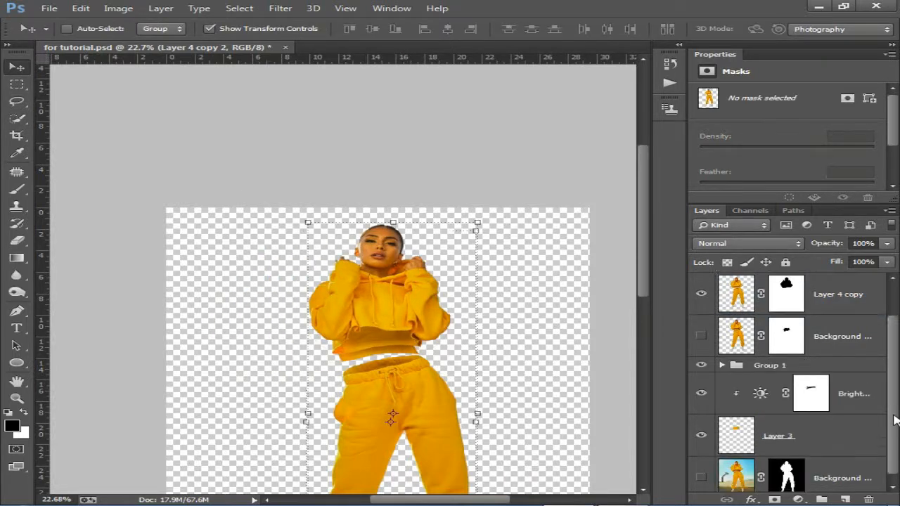
click(701, 358)
click(701, 386)
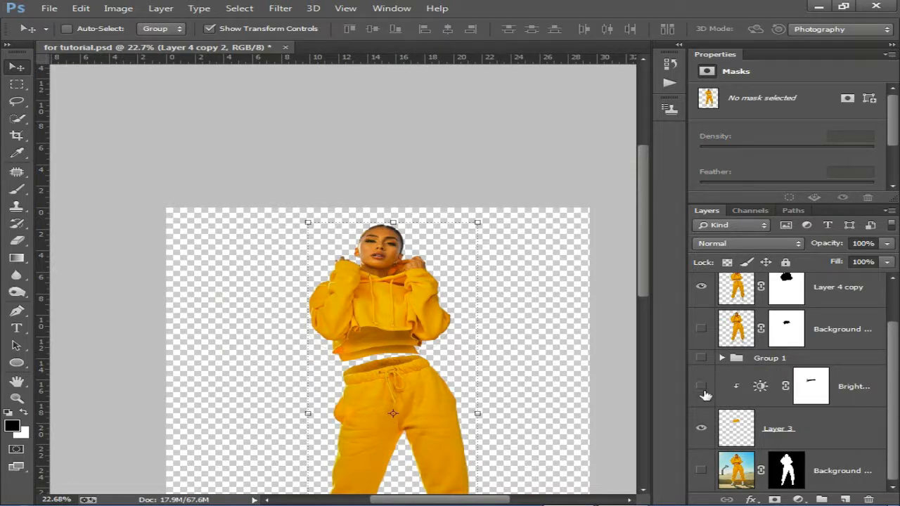
click(702, 429)
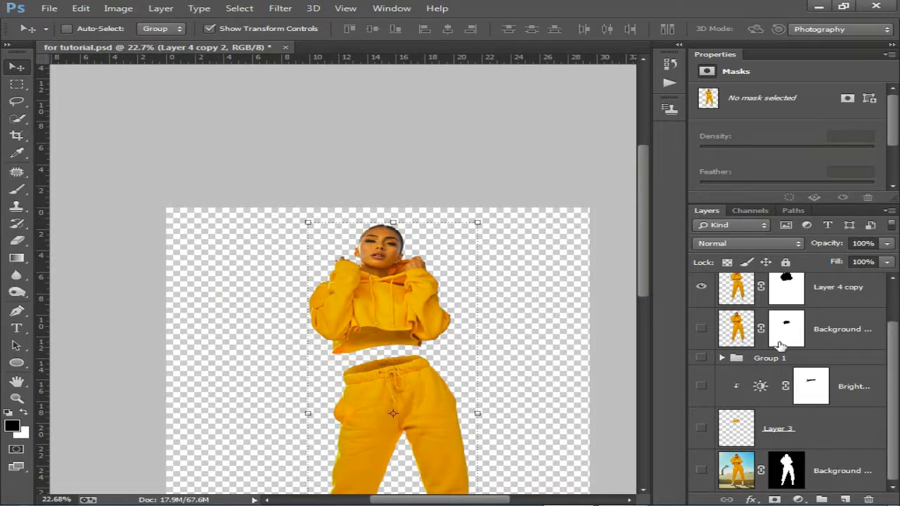
Reposition the upper body on Layer 4 copy 2 slightly lower, close above the trousers' waistband.
scroll(806, 393, up, 2)
mouse_move(405, 296)
mouse_down()
mouse_move(372, 295)
mouse_move(401, 278)
mouse_move(378, 291)
mouse_move(392, 288)
mouse_move(401, 302)
mouse_up()
scroll(450, 309, down, 1)
scroll(406, 316, up, 1)
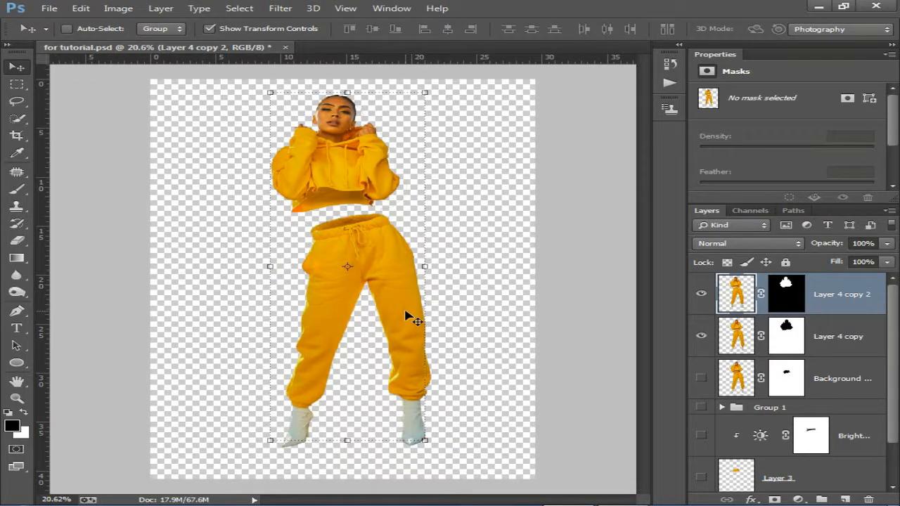
Create a new layer above Group 1 and name it "shadow".
scroll(406, 317, up, 3)
key(alt+comma)
scroll(392, 316, down, 2)
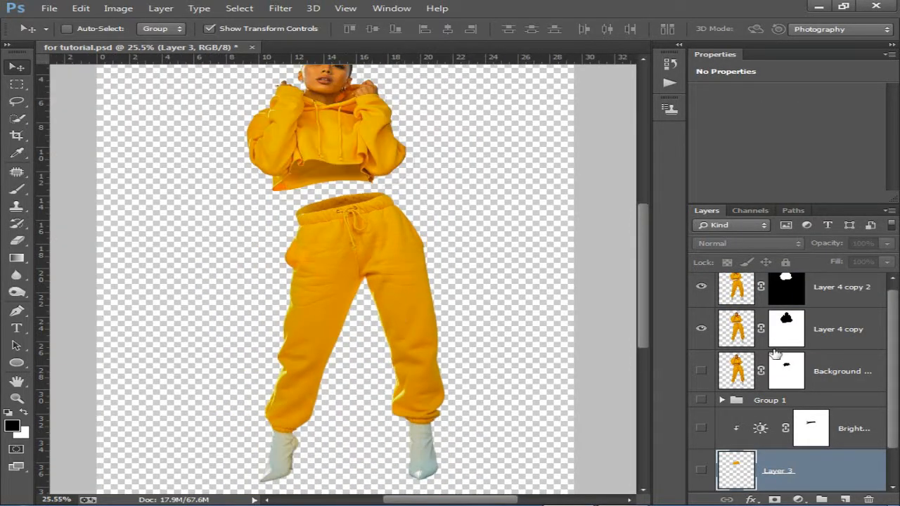
click(819, 405)
scroll(818, 406, down, 1)
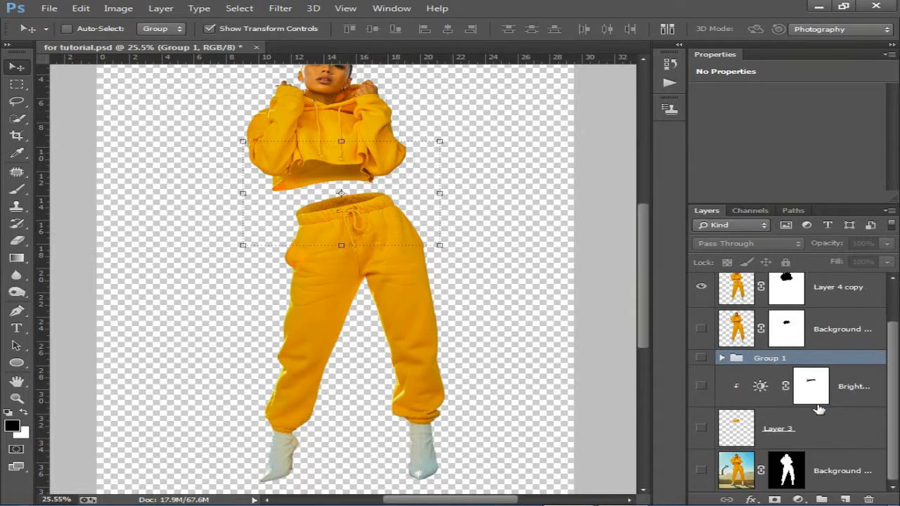
click(847, 499)
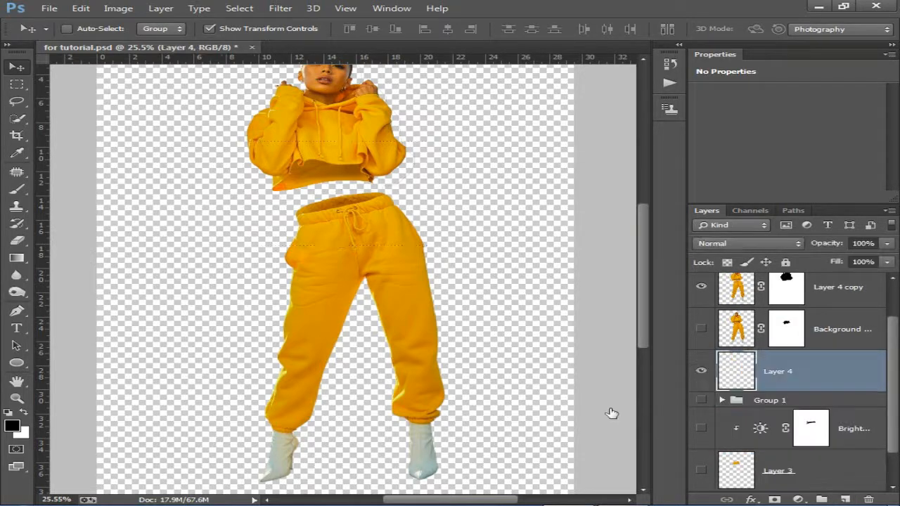
scroll(422, 382, up, 3)
double_click(795, 375)
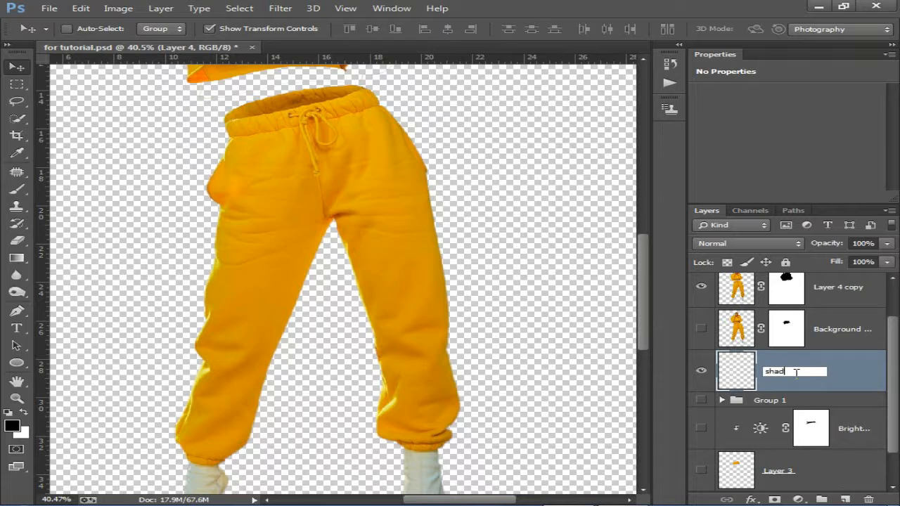
key(Return)
Paint a soft black contact shadow on the shadow layer along the sole of the side-facing boot with a 45 px brush.
scroll(273, 322, up, 4)
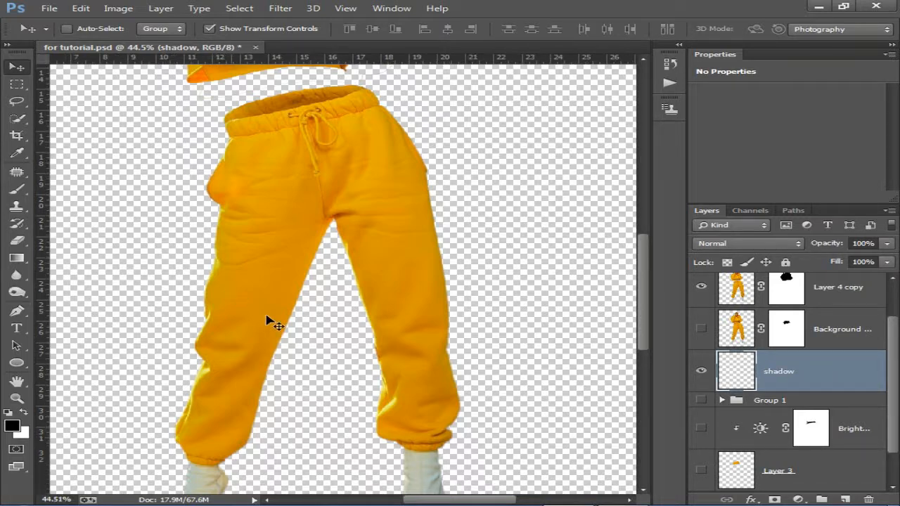
drag(255, 343, 247, 259)
drag(213, 362, 256, 290)
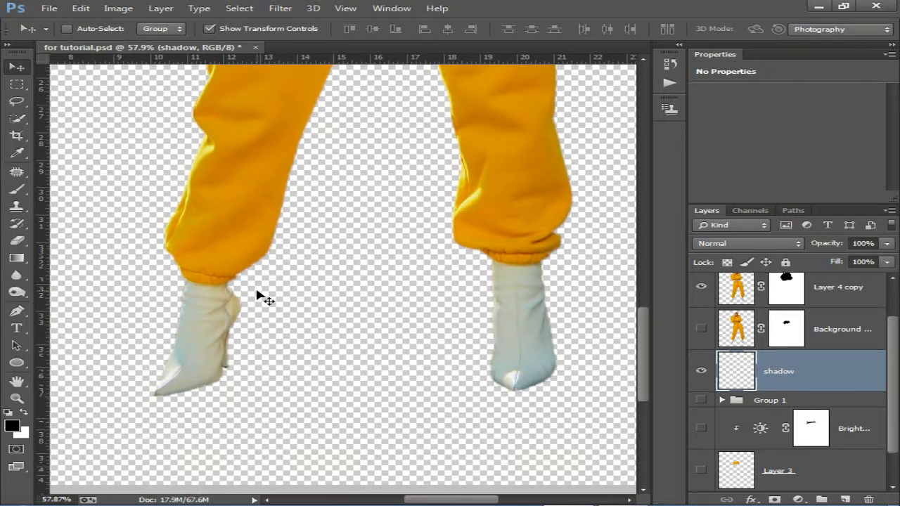
scroll(271, 367, up, 2)
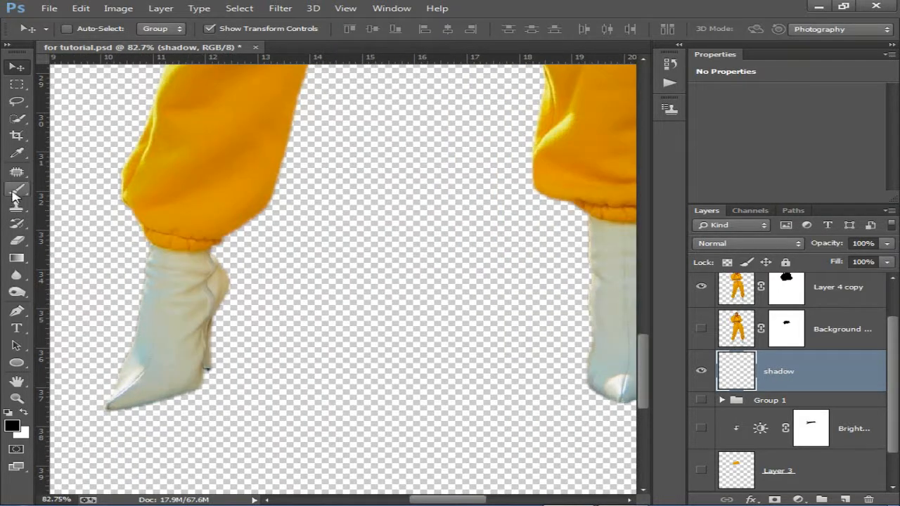
key(b)
drag(169, 368, 251, 301)
scroll(251, 301, up, 2)
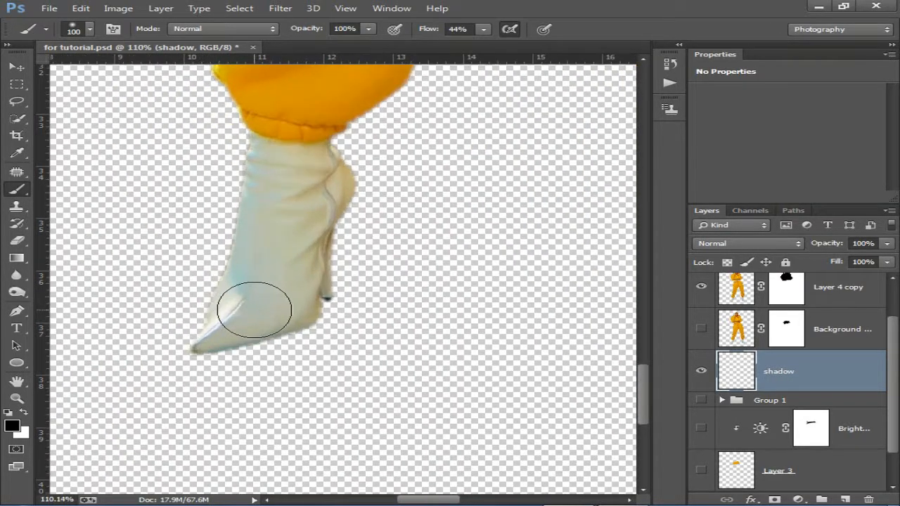
key(bracketleft)
key(bracketleft)
key(bracketleft)
key(bracketleft)
key(bracketleft)
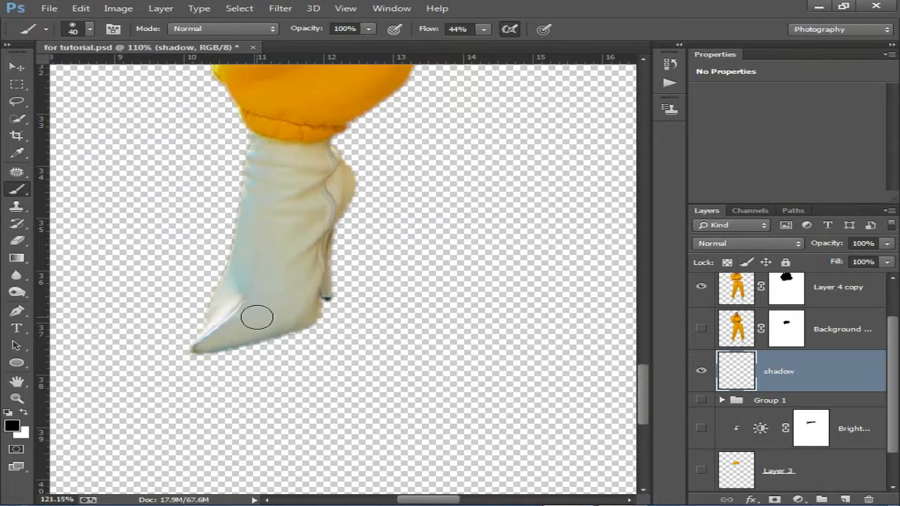
scroll(257, 317, up, 1)
mouse_move(319, 312)
mouse_down()
mouse_move(197, 350)
mouse_move(232, 333)
mouse_up()
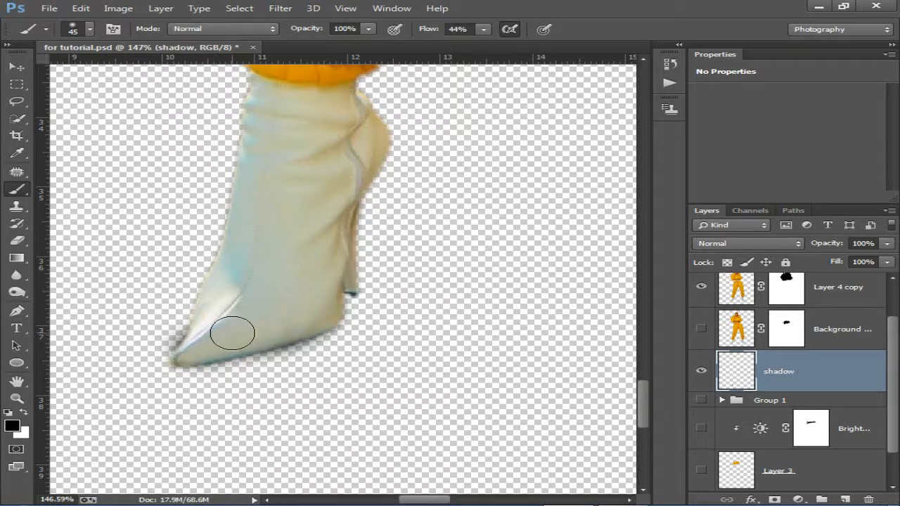
Undo the last stroke and repaint the shadow under the boot's toe, sole and heel at 30 px, lowering the brush opacity to 35%.
key(ctrl+z)
key(bracketleft)
mouse_move(188, 357)
mouse_down()
mouse_move(321, 321)
mouse_move(342, 287)
mouse_move(331, 307)
mouse_move(281, 337)
mouse_move(201, 355)
mouse_up()
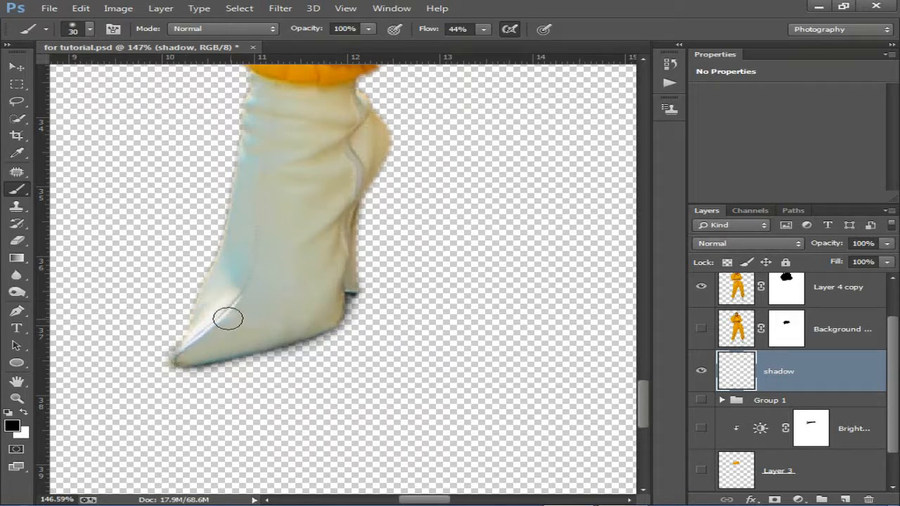
drag(330, 310, 238, 330)
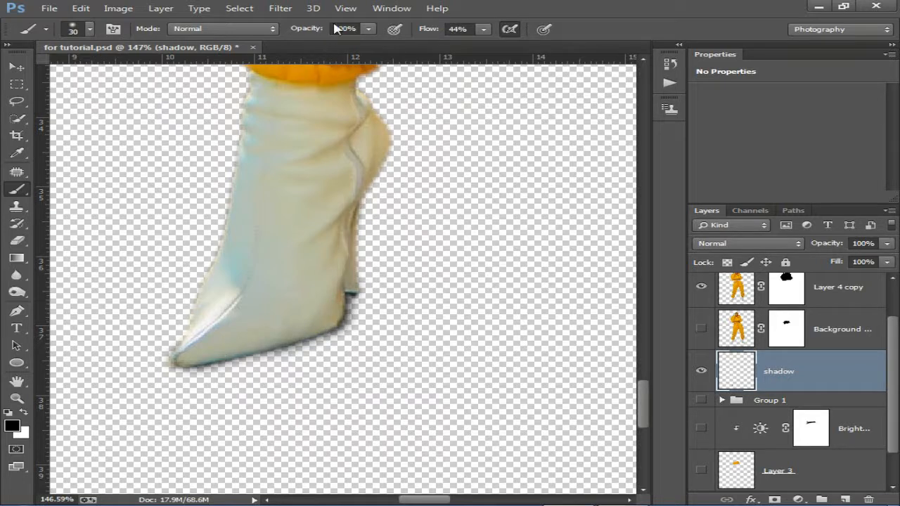
click(358, 29)
text(35)
key(Return)
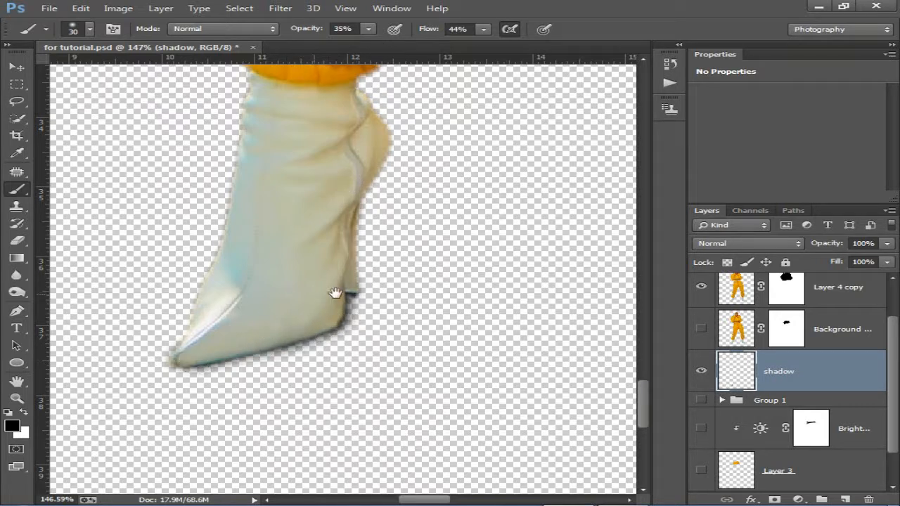
Paint a contact shadow under the front-facing boot with the 30 px brush at 100% opacity and soften its edges at 35%.
drag(334, 292, 81, 281)
drag(301, 277, 164, 295)
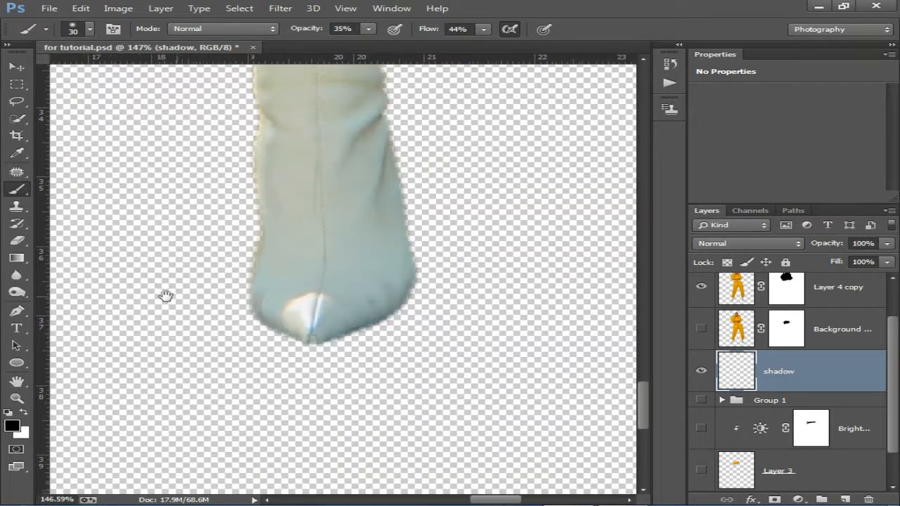
drag(364, 33, 391, 45)
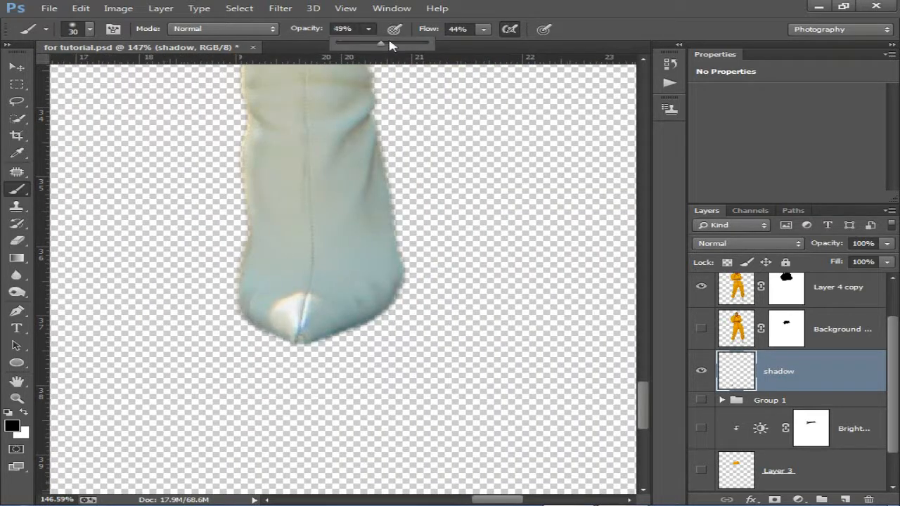
click(362, 303)
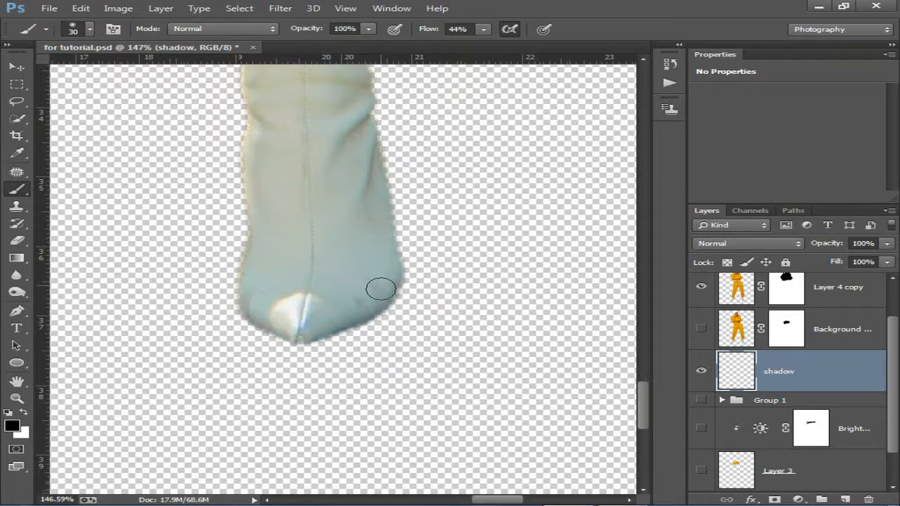
mouse_move(357, 318)
mouse_down()
mouse_move(313, 332)
mouse_move(259, 322)
mouse_move(248, 309)
mouse_move(301, 338)
mouse_move(291, 339)
mouse_move(329, 324)
mouse_up()
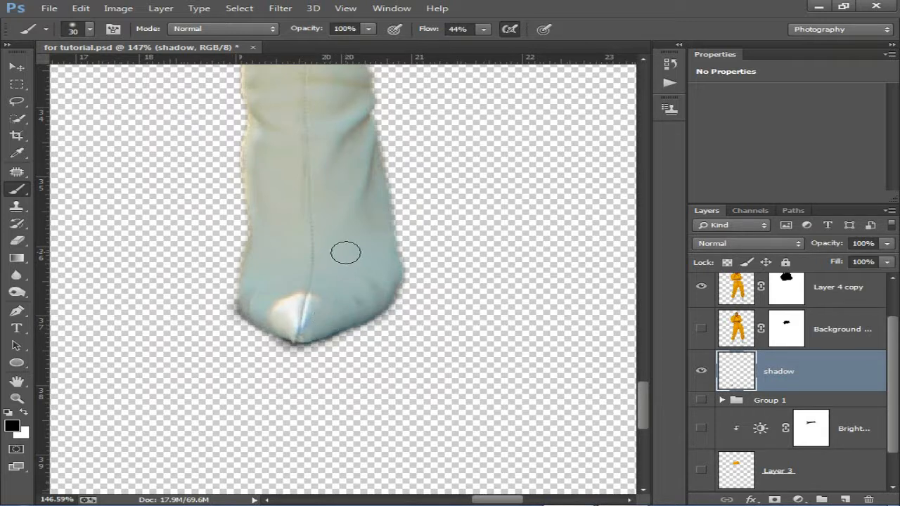
click(358, 29)
key(Return)
mouse_move(246, 307)
mouse_down()
mouse_move(284, 336)
mouse_move(316, 339)
mouse_move(383, 303)
mouse_move(393, 262)
mouse_up()
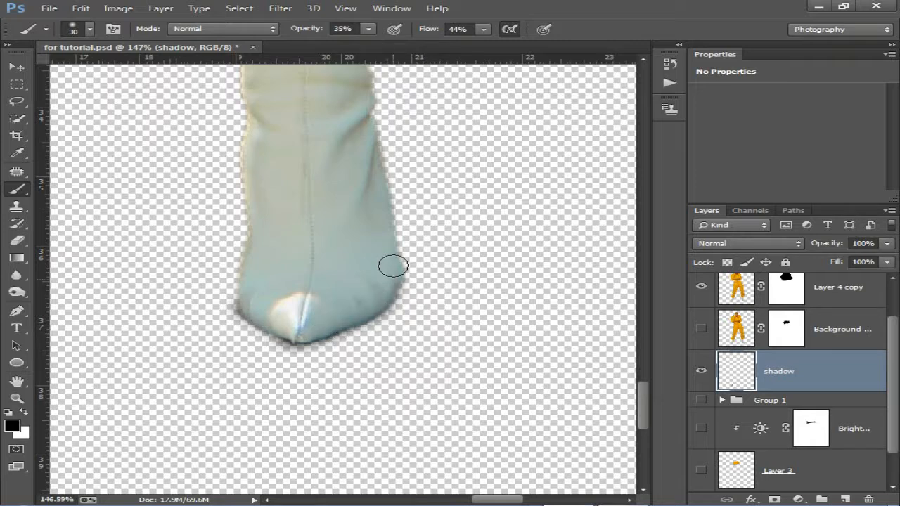
Create a new layer above the shadow layer and dab a soft 200 px black spot at 35% brush opacity beside the side-facing boot's heel.
scroll(346, 263, down, 5)
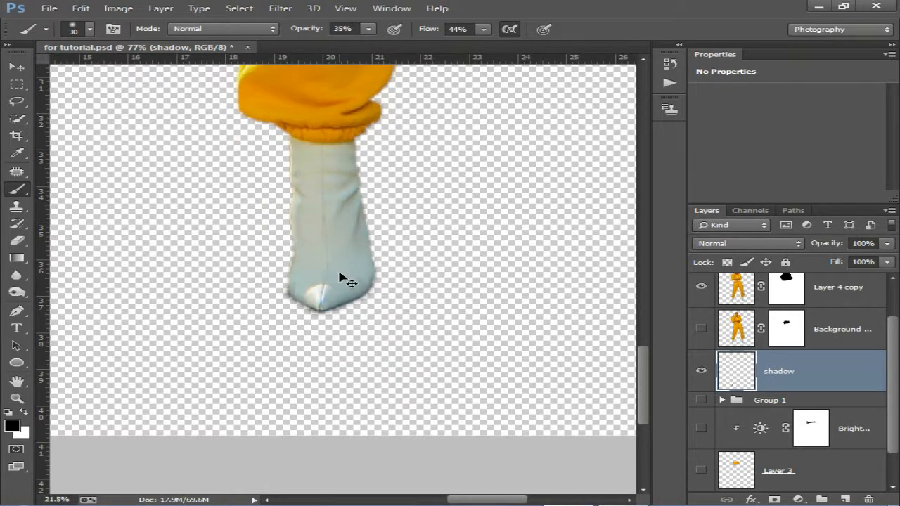
scroll(347, 281, down, 5)
scroll(481, 362, up, 3)
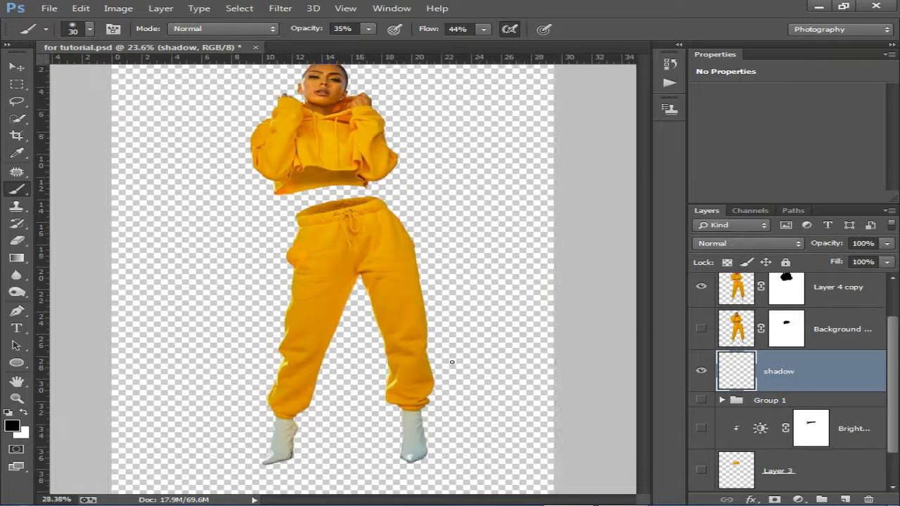
click(845, 499)
drag(194, 348, 221, 201)
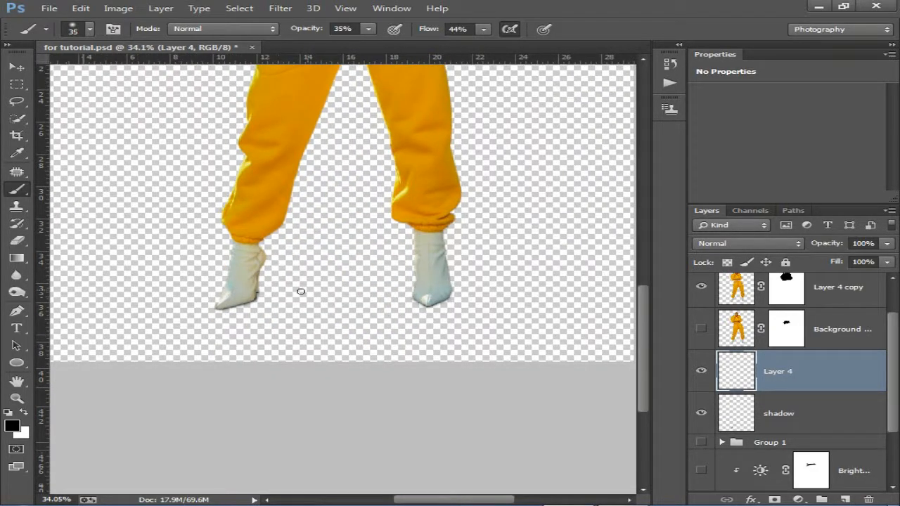
key(bracketright)
key(bracketright)
key(bracketright)
key(bracketright)
key(bracketright)
drag(284, 295, 284, 294)
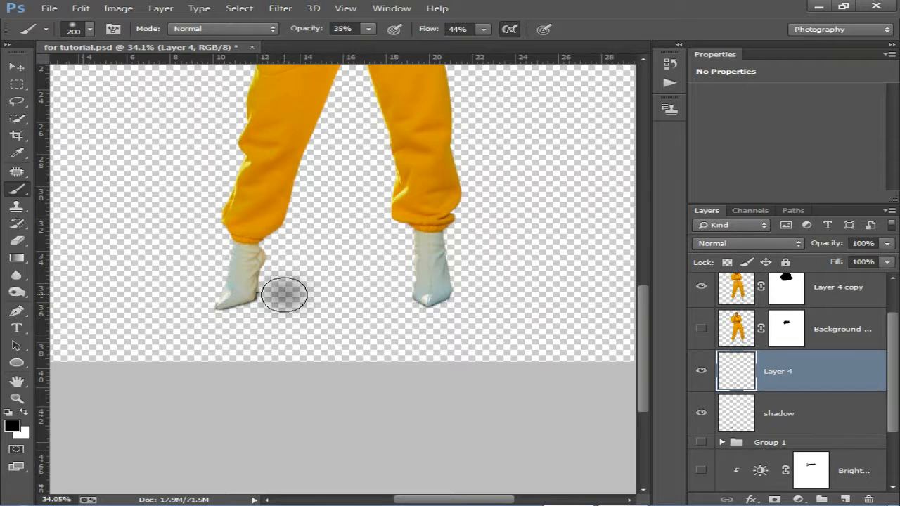
click(284, 295)
Stretch the black spot horizontally in both directions into a wide ground shadow extending past both boots.
click(17, 67)
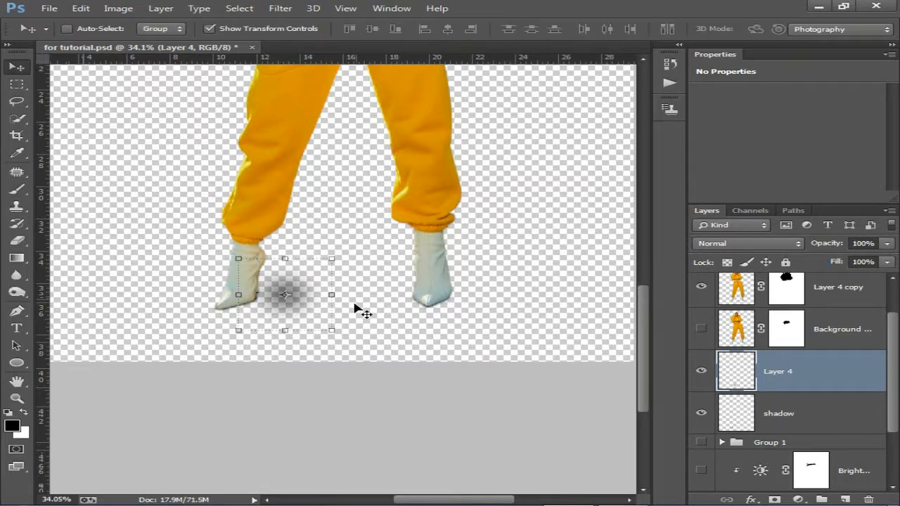
drag(333, 296, 609, 293)
key(Return)
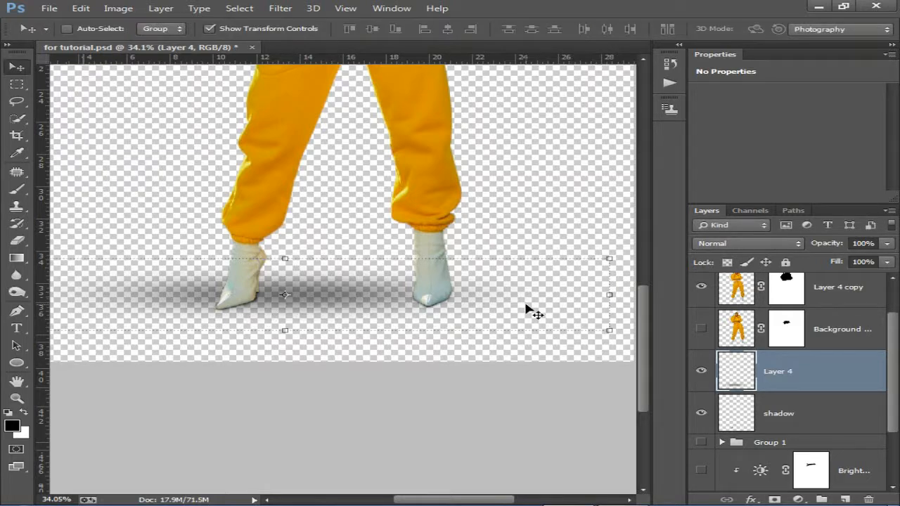
Duplicate the ground shadow slightly higher and rotate the copy clockwise so it slopes down toward the front-facing boot.
drag(373, 320, 348, 280)
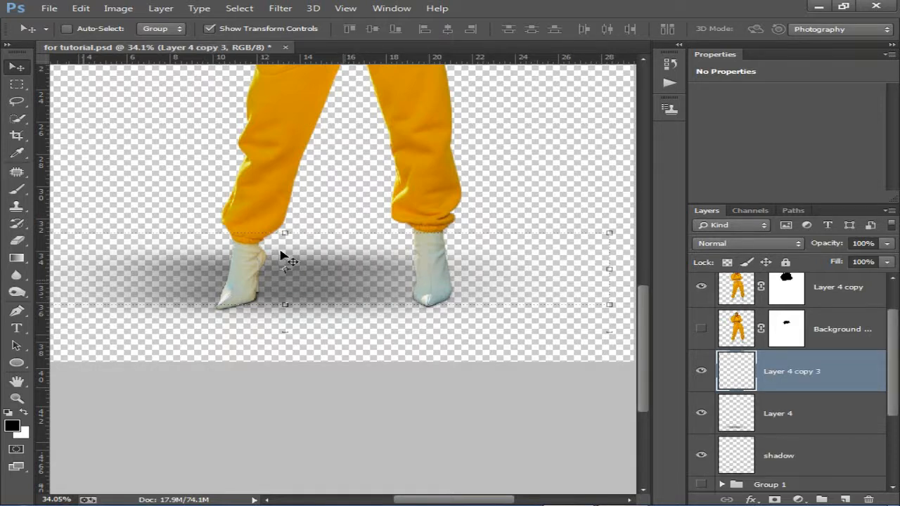
drag(622, 221, 635, 275)
key(Return)
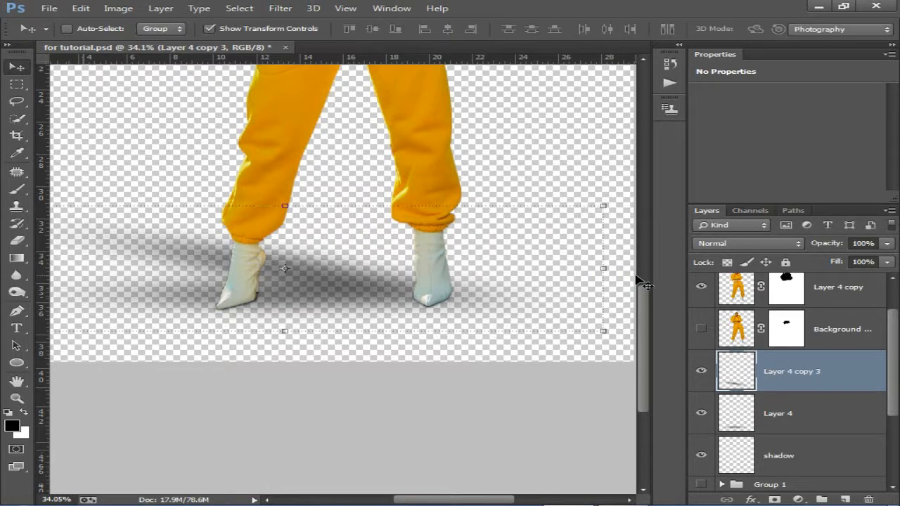
key(ctrl+0)
click(826, 468)
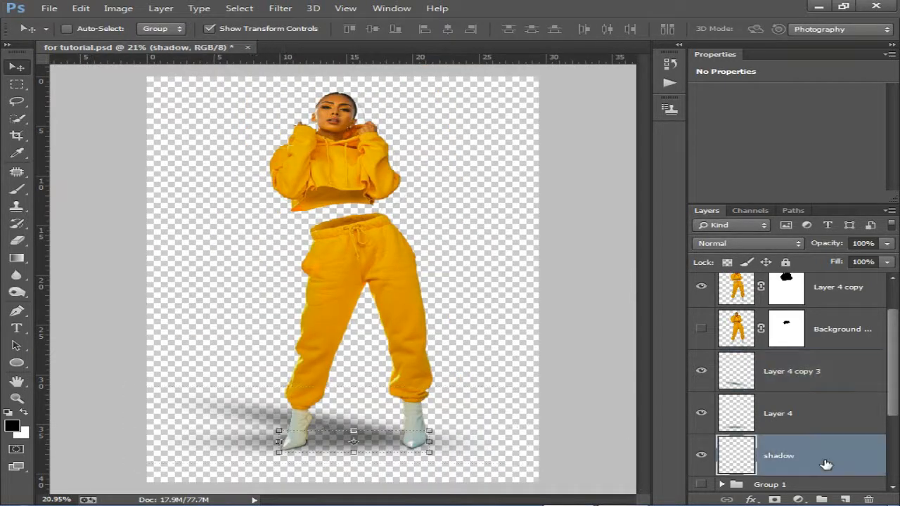
scroll(821, 466, down, 3)
click(832, 435)
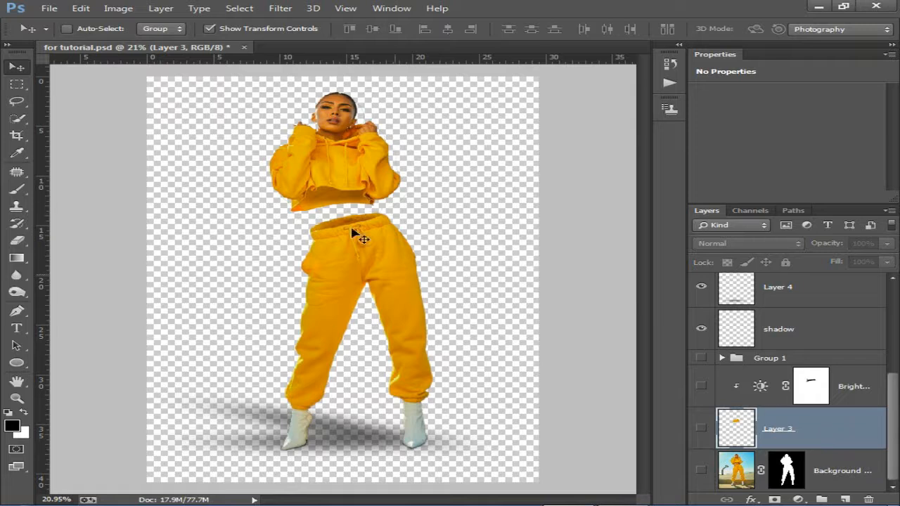
scroll(405, 283, down, 2)
scroll(410, 306, down, 1)
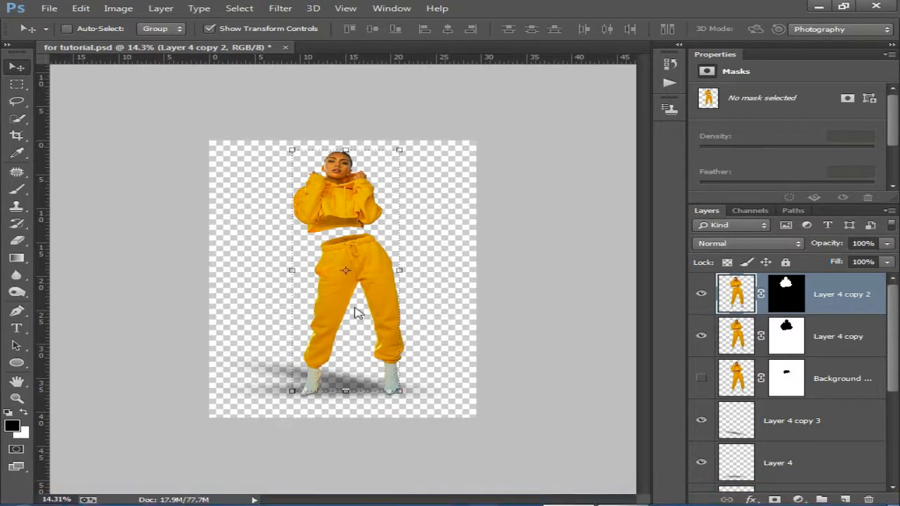
Save the document in Photoshop format under the existing name for tutorial.psd in the work 01 folder.
key(ctrl+shift+s)
click(276, 346)
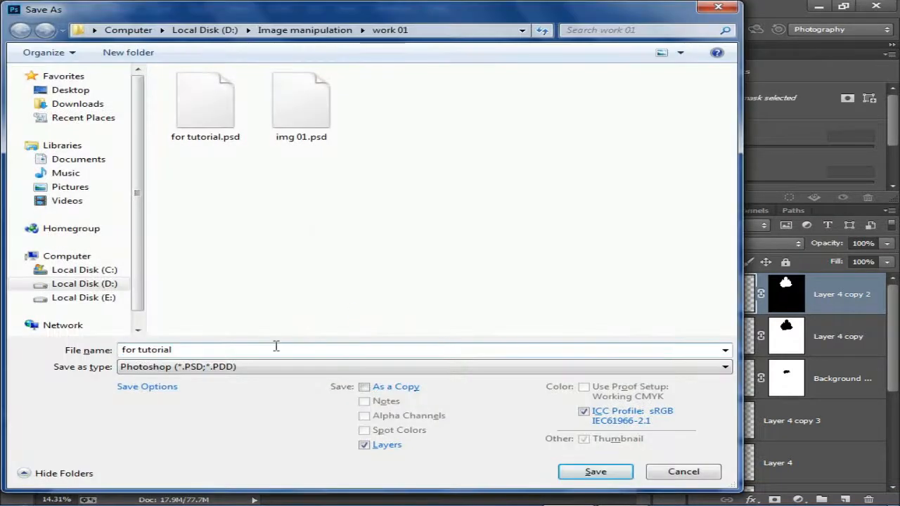
click(215, 133)
click(592, 471)
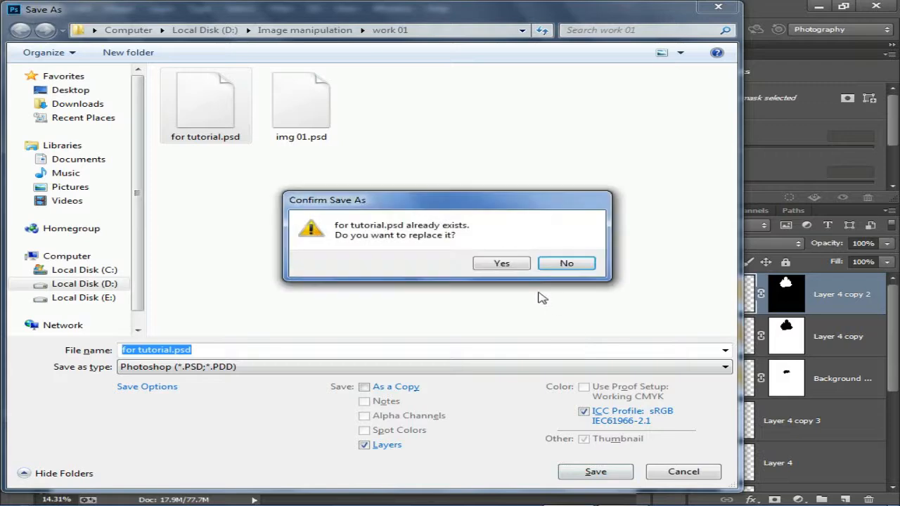